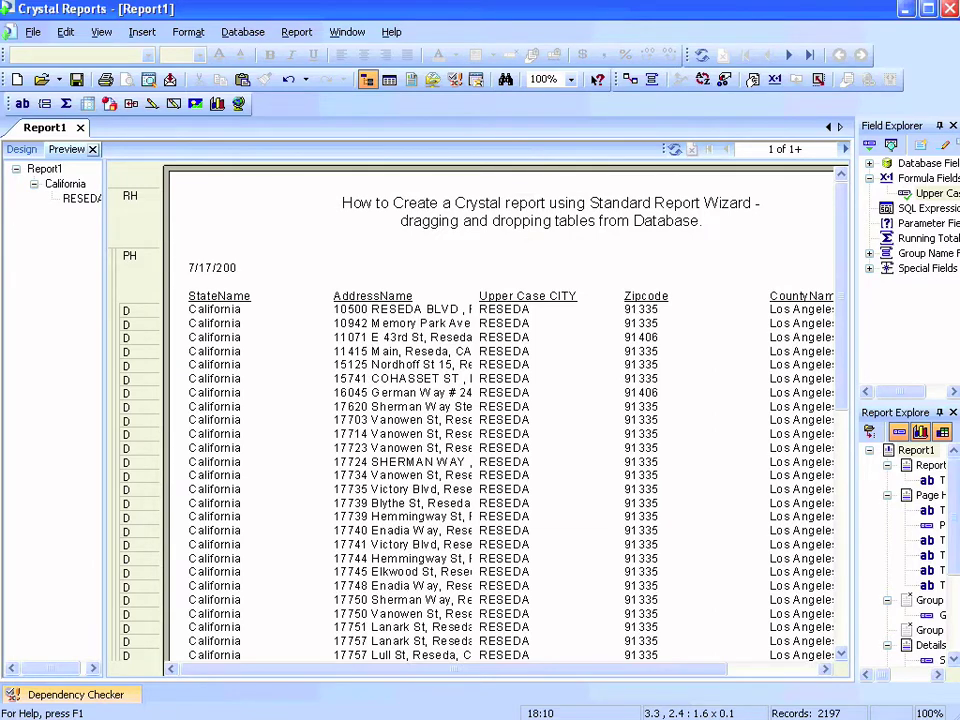
- Close the Reseda records preview so Report1 shows in Design view
click(92, 149)
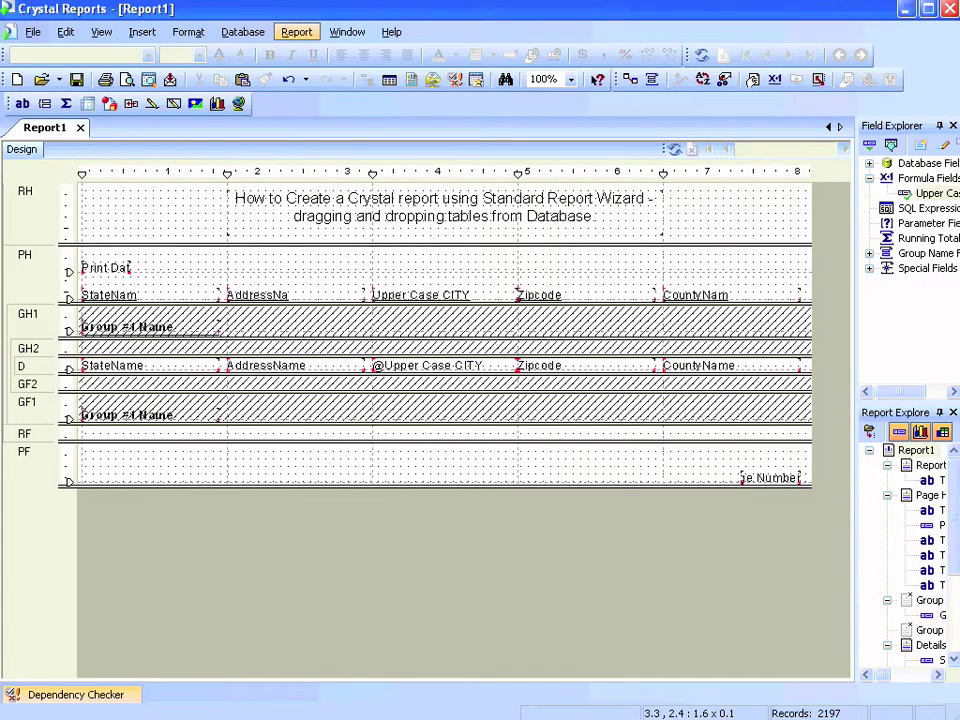
- Comment out the California/Reseda record selection formula
click(296, 32)
mouse_move(345, 73)
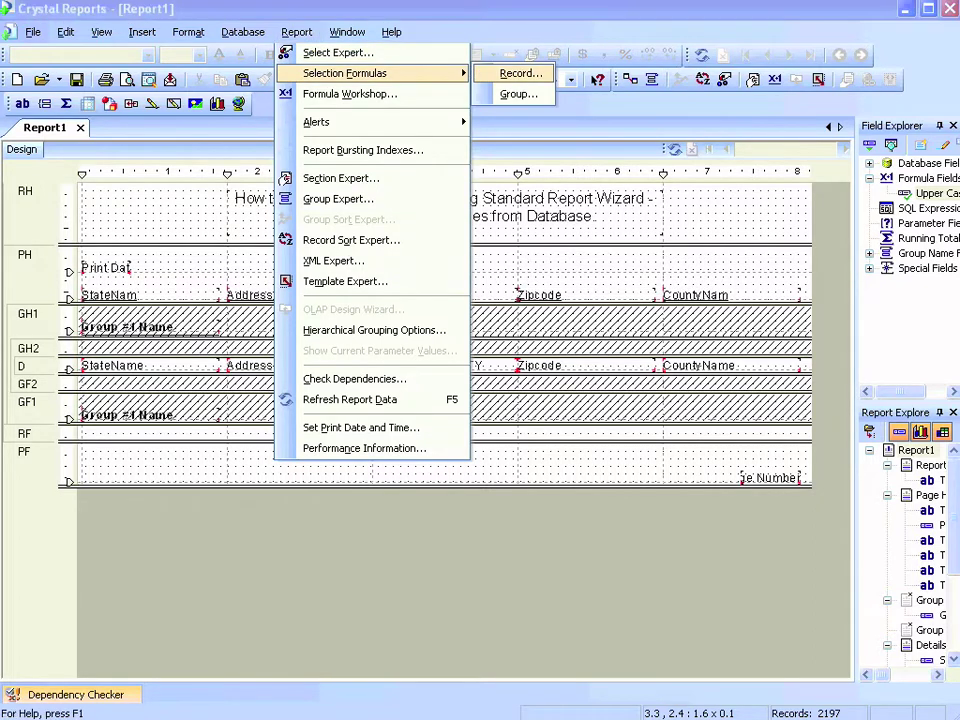
click(520, 73)
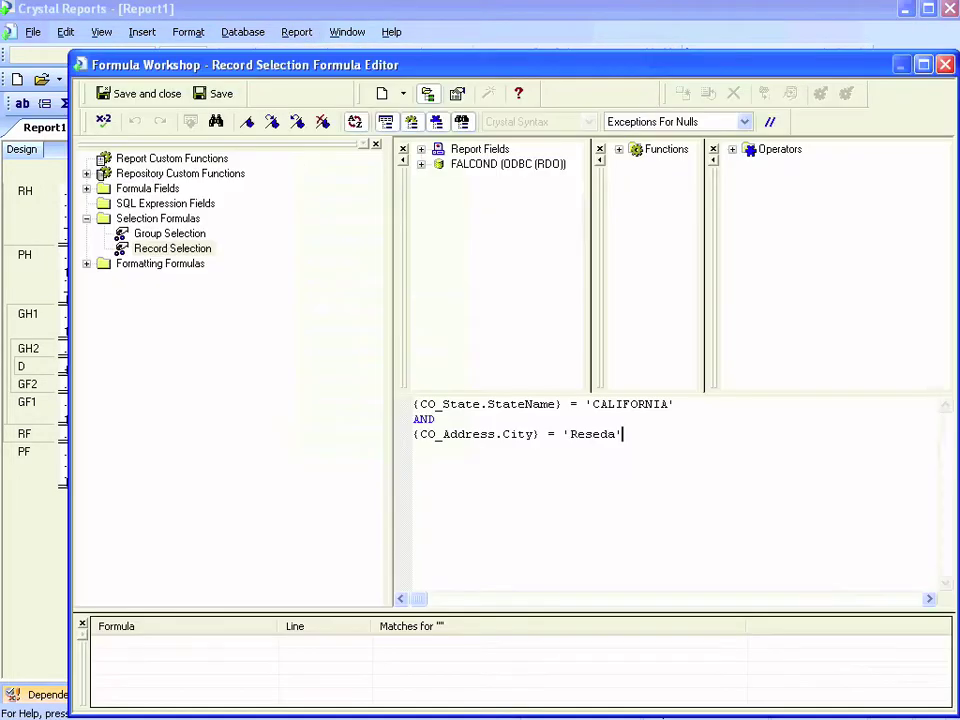
drag(623, 434, 413, 404)
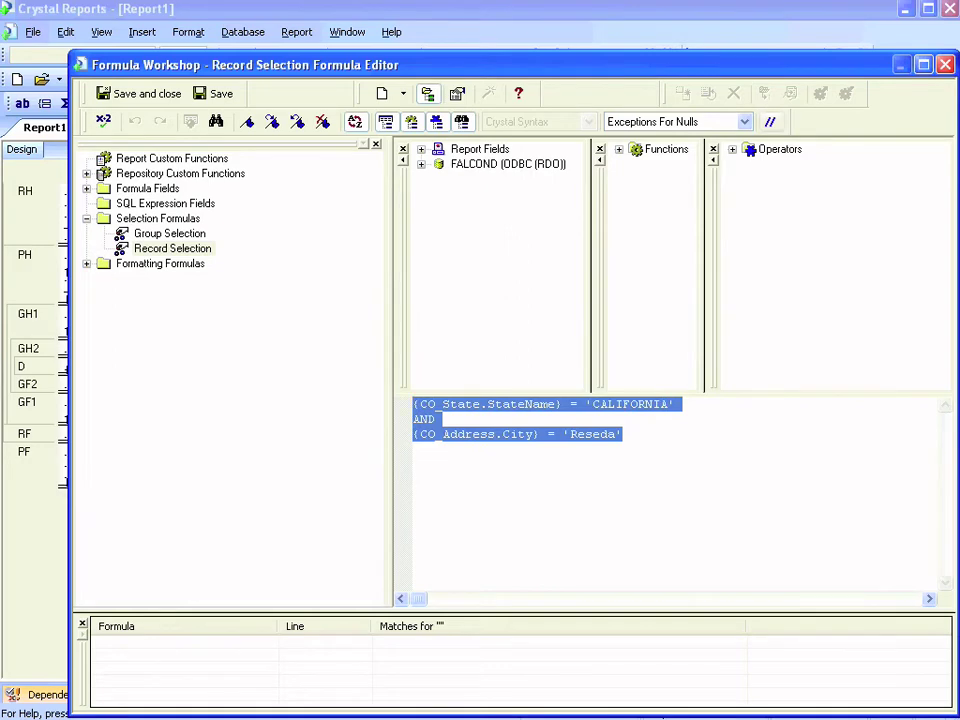
click(770, 121)
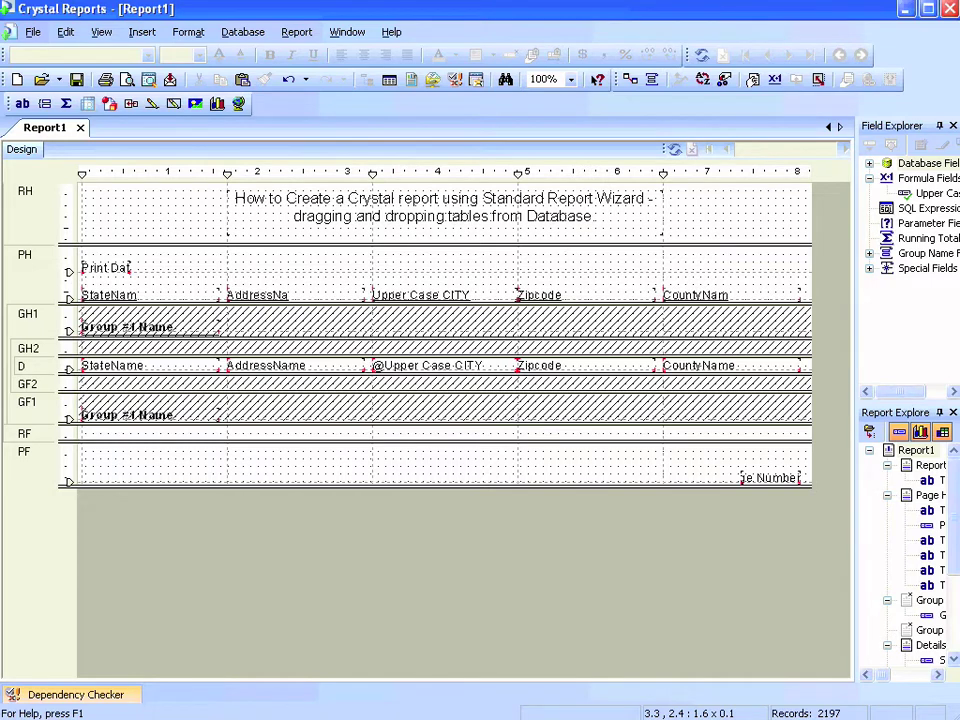
- Start a new parameter under Parameter Fields in the Field Explorer
drag(856, 300, 828, 300)
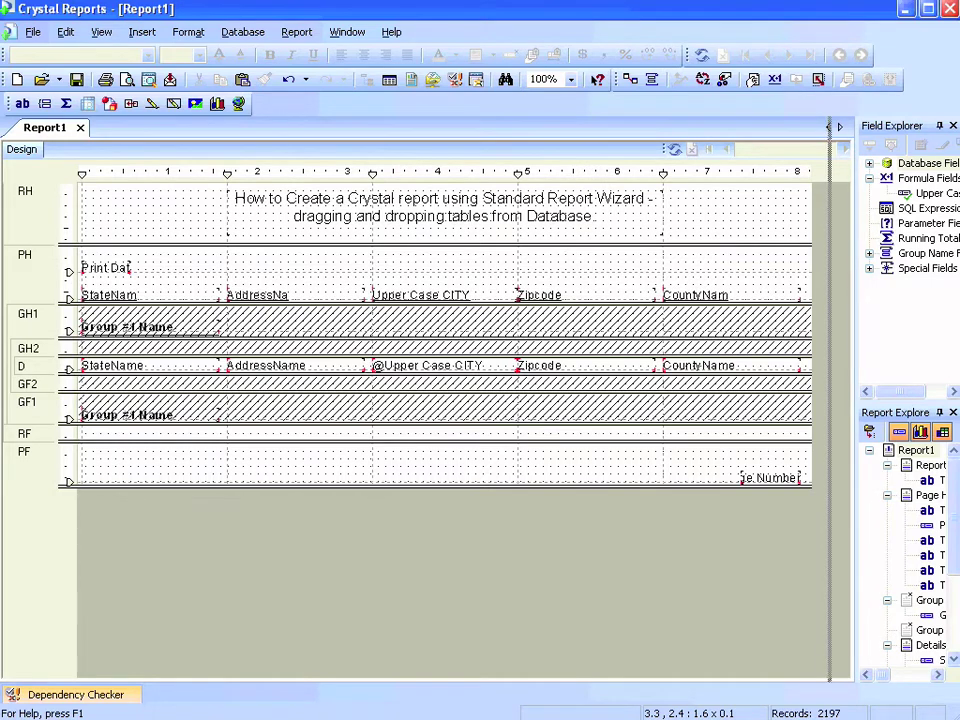
click(908, 223)
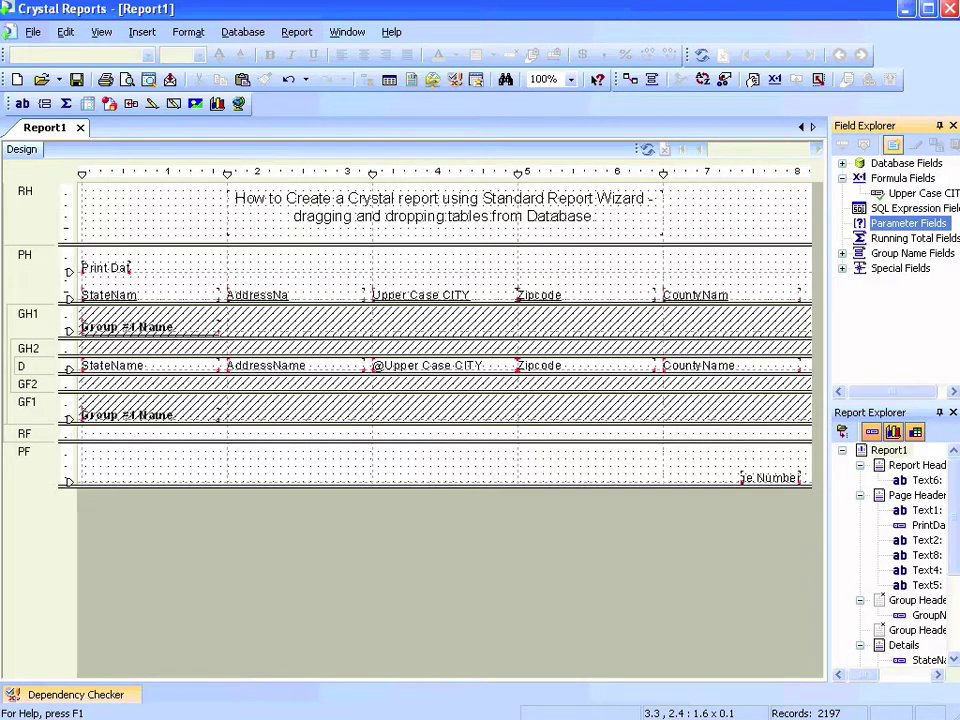
click(893, 145)
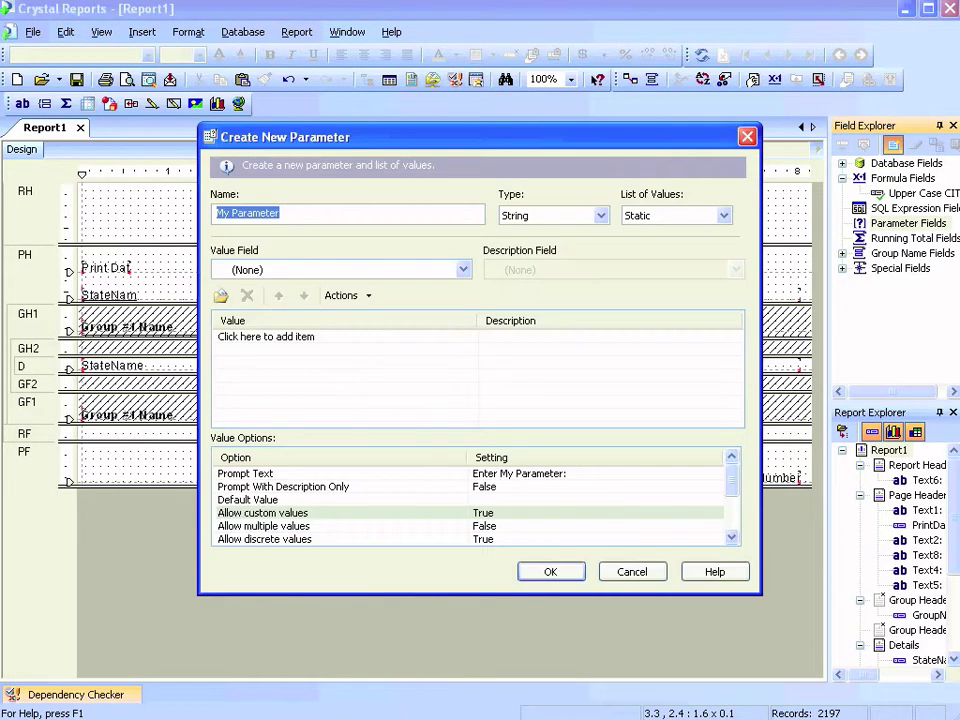
- Name the new parameter 'States' and keep its list of values Static
text(States)
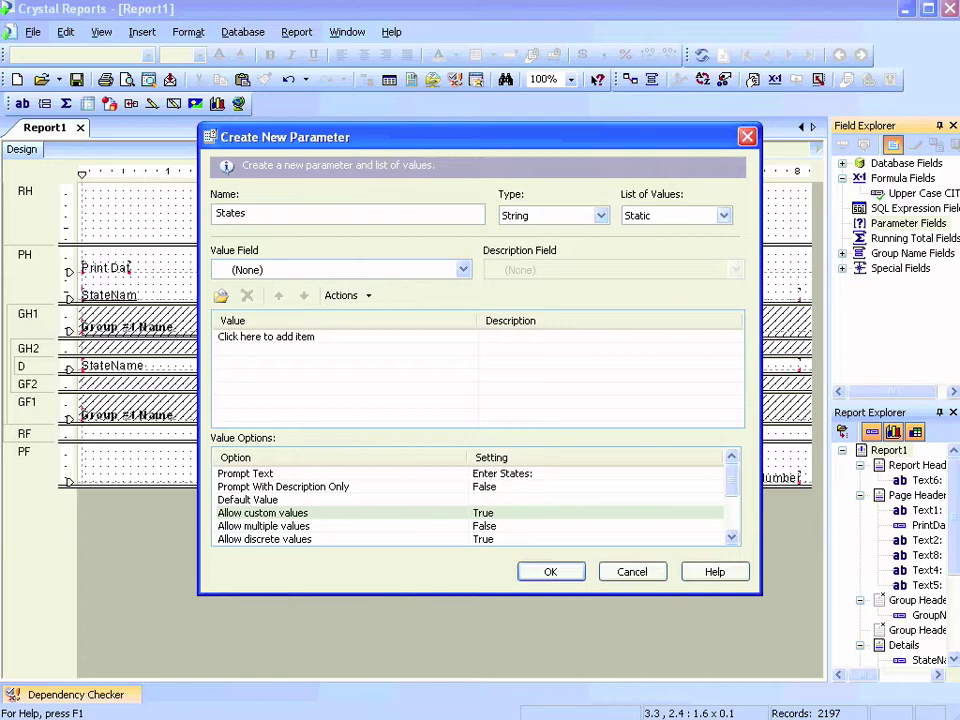
click(723, 215)
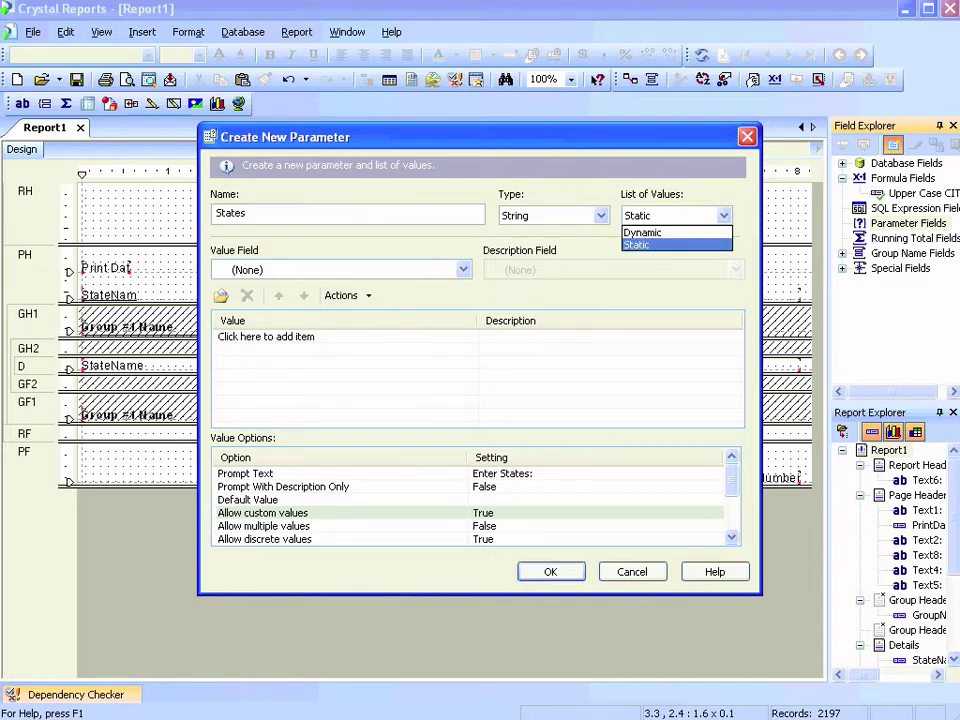
key(Return)
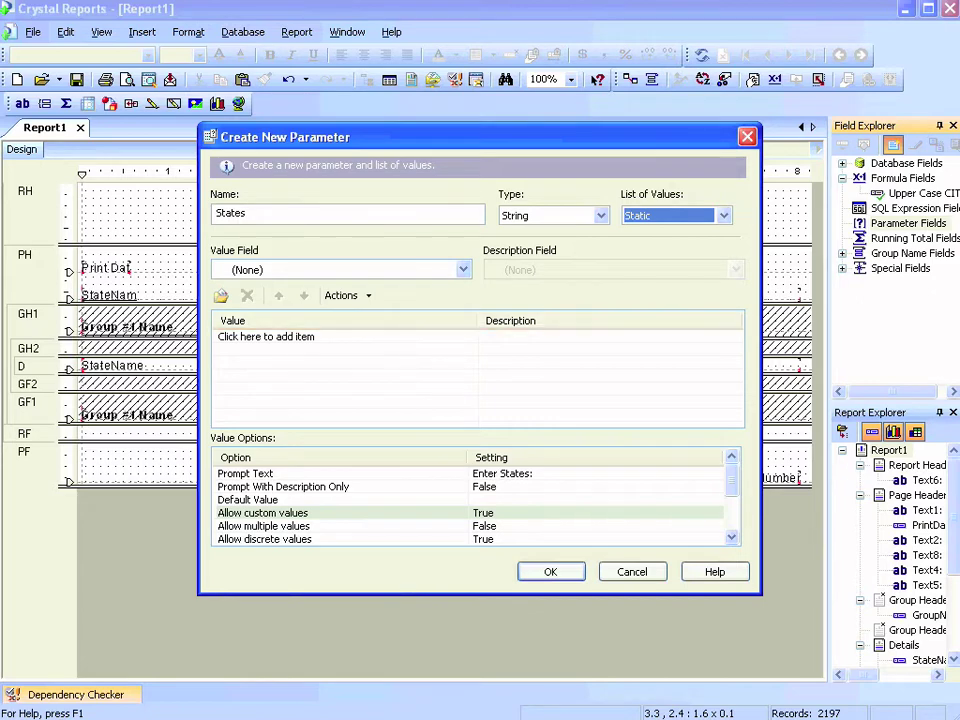
- Set CO_State.StateName as the States value field, leaving Description Field as (None)
key(Tab)
key(alt+Down)
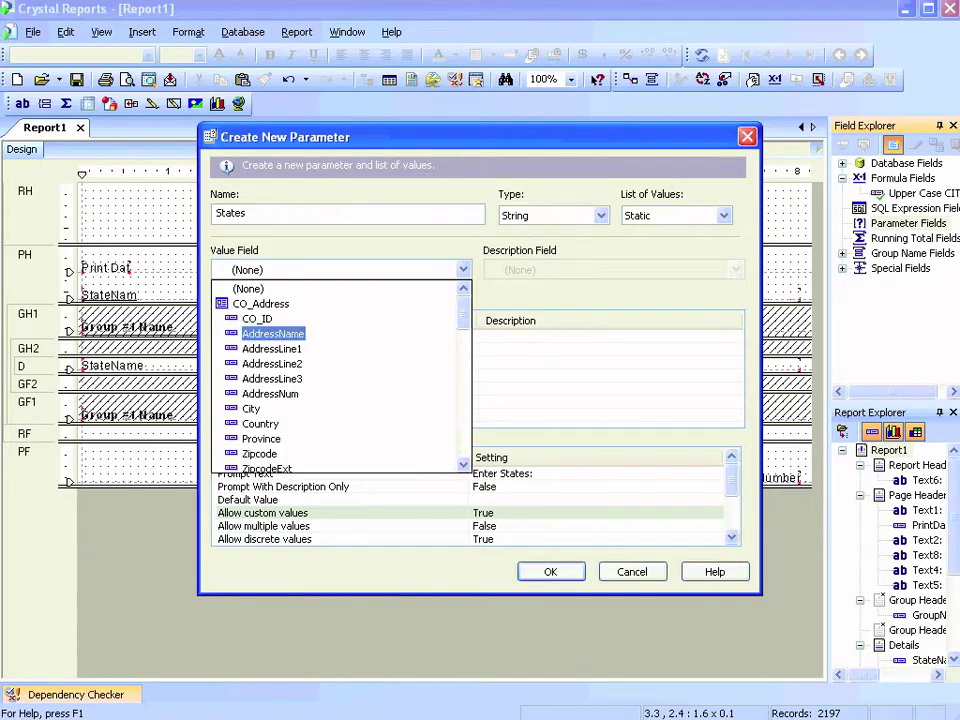
scroll(340, 375, down, 10)
scroll(340, 375, down, 10)
scroll(340, 375, up, 1)
scroll(300, 374, up, 2)
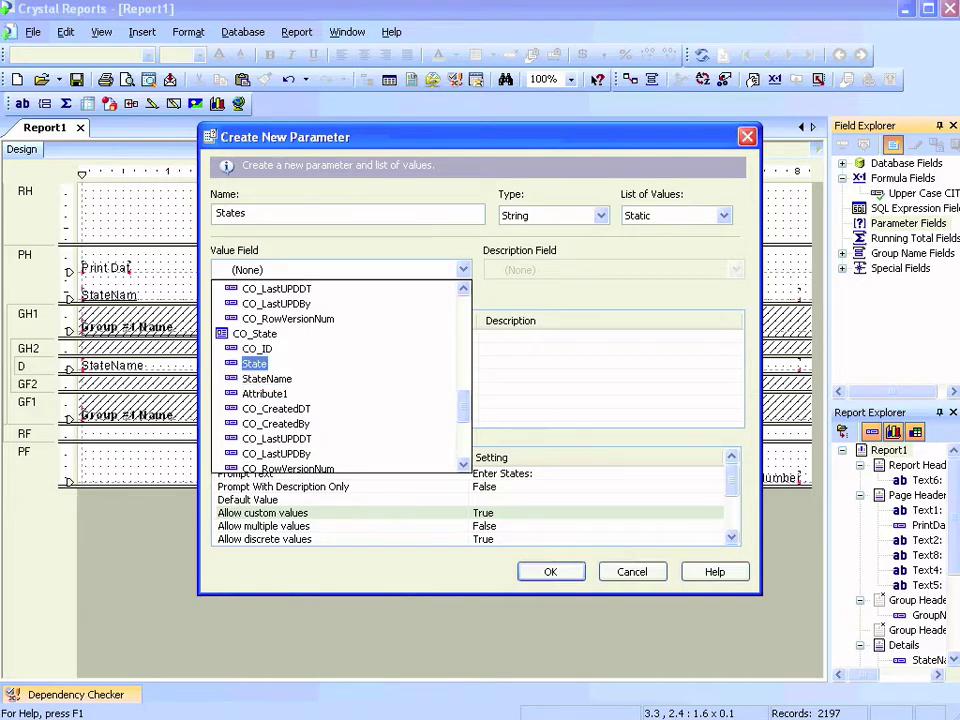
click(265, 379)
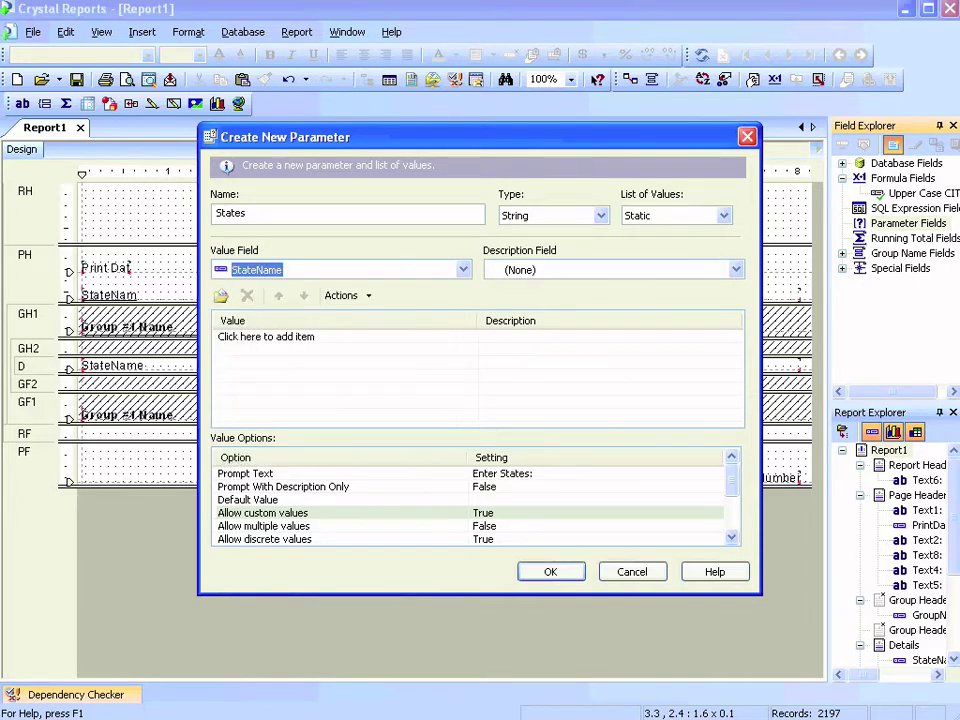
key(Tab)
key(alt+Down)
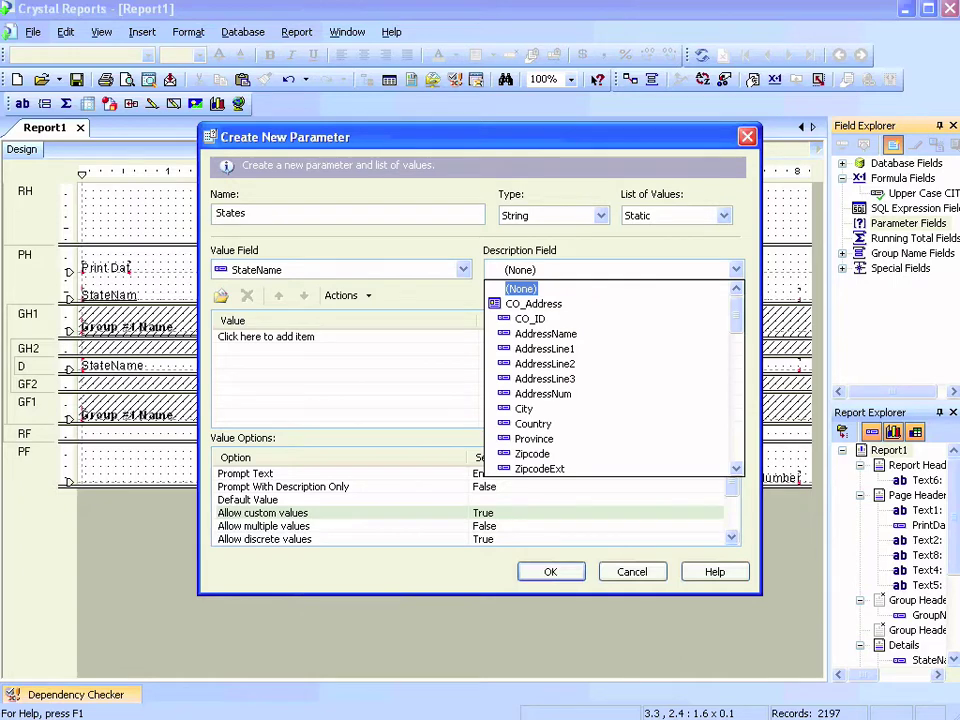
key(Escape)
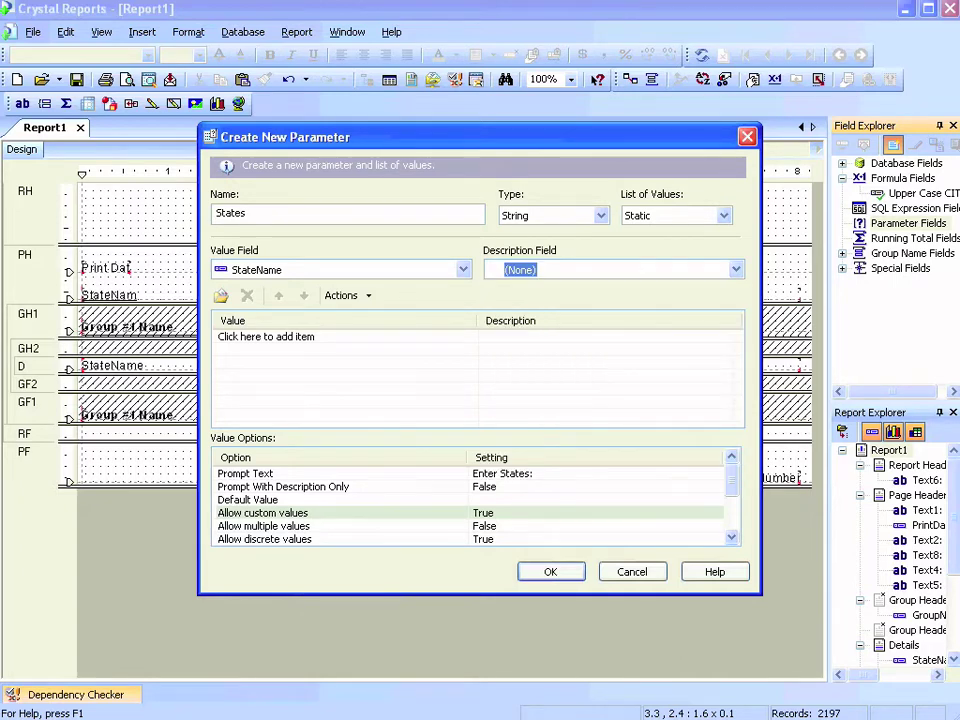
click(341, 295)
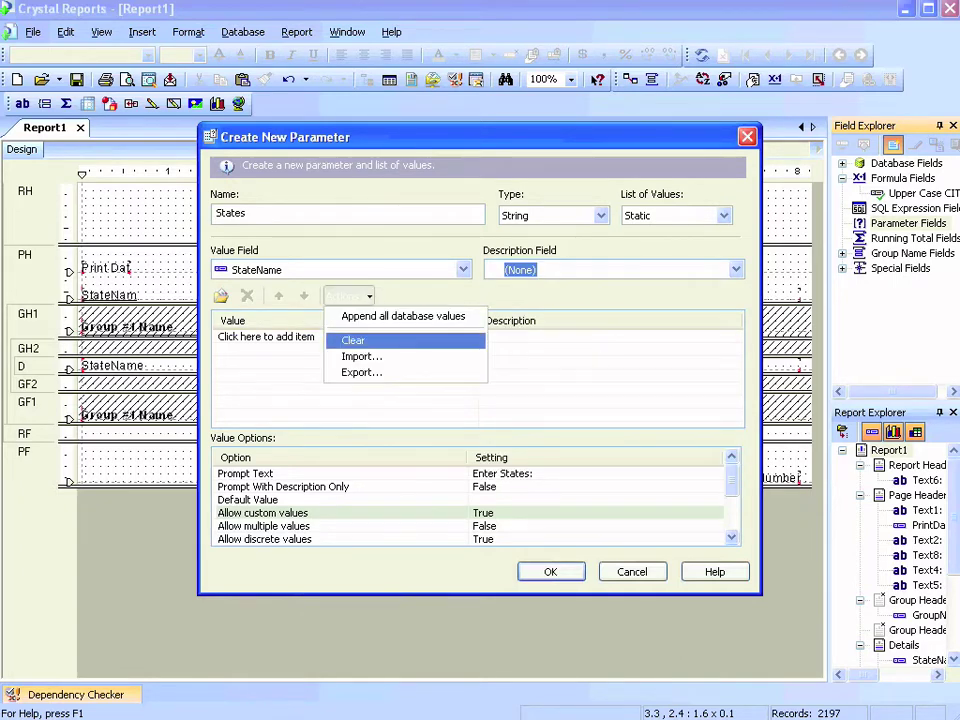
- Append all database state names, Alabama onward, to the States list and confirm the parameter
key(Down)
key(Up)
key(Up)
key(Return)
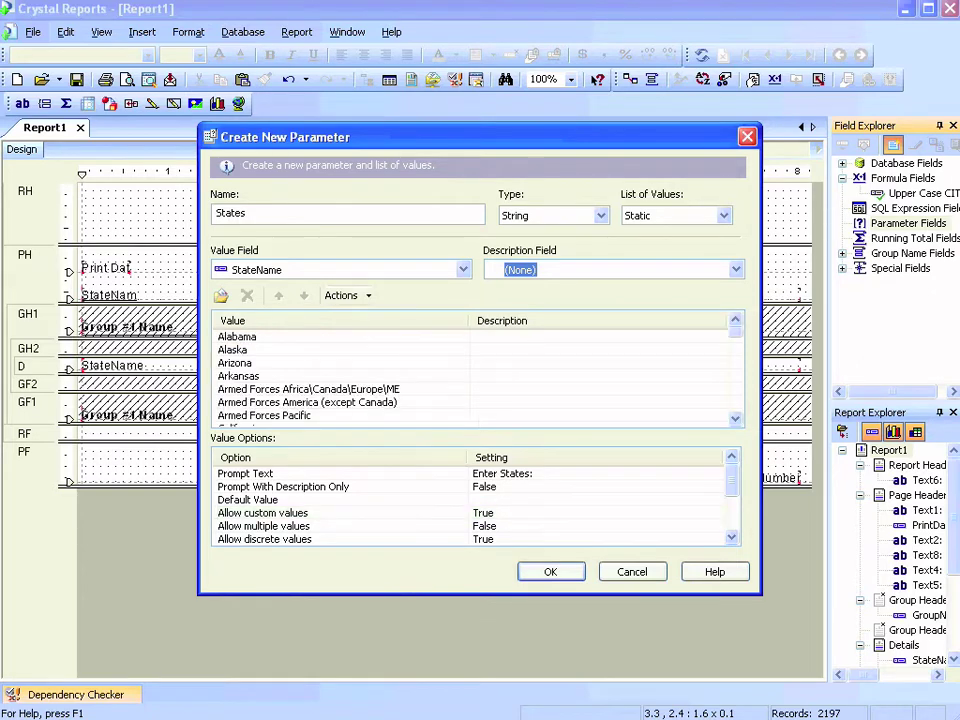
scroll(475, 375, down, 1)
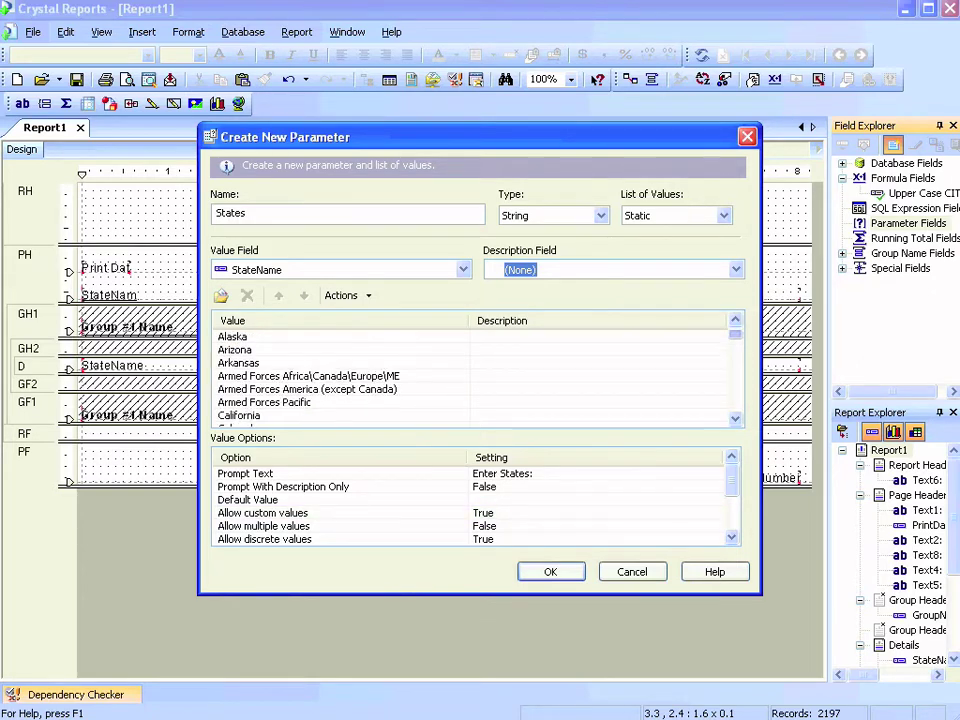
scroll(475, 375, down, 3)
scroll(474, 375, down, 4)
scroll(475, 375, down, 3)
scroll(475, 375, down, 3)
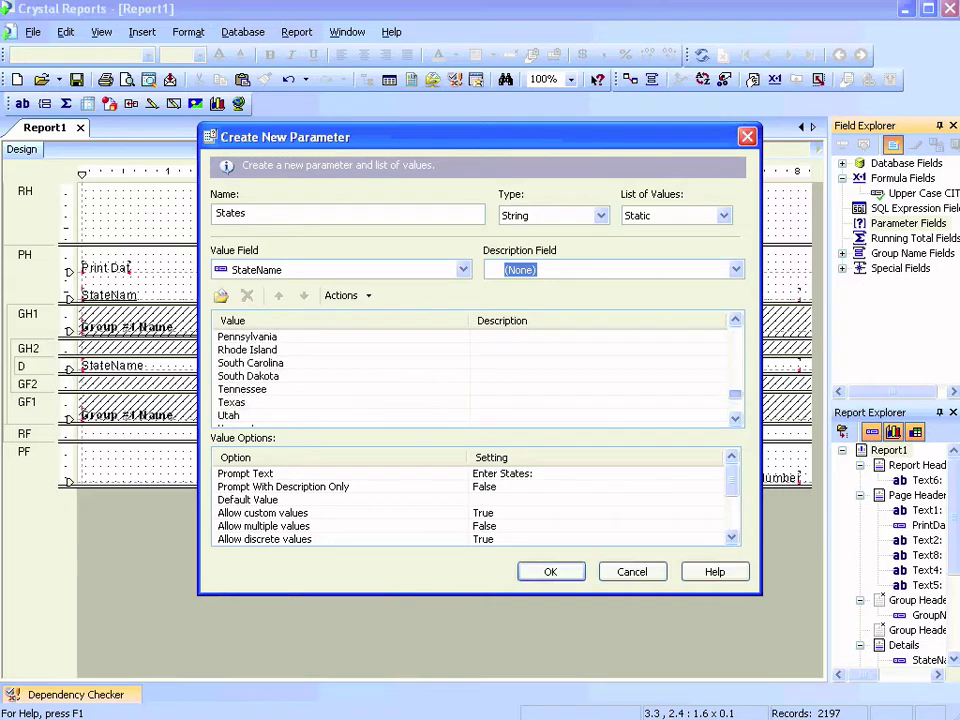
scroll(475, 375, down, 3)
scroll(475, 375, up, 9)
scroll(474, 375, up, 8)
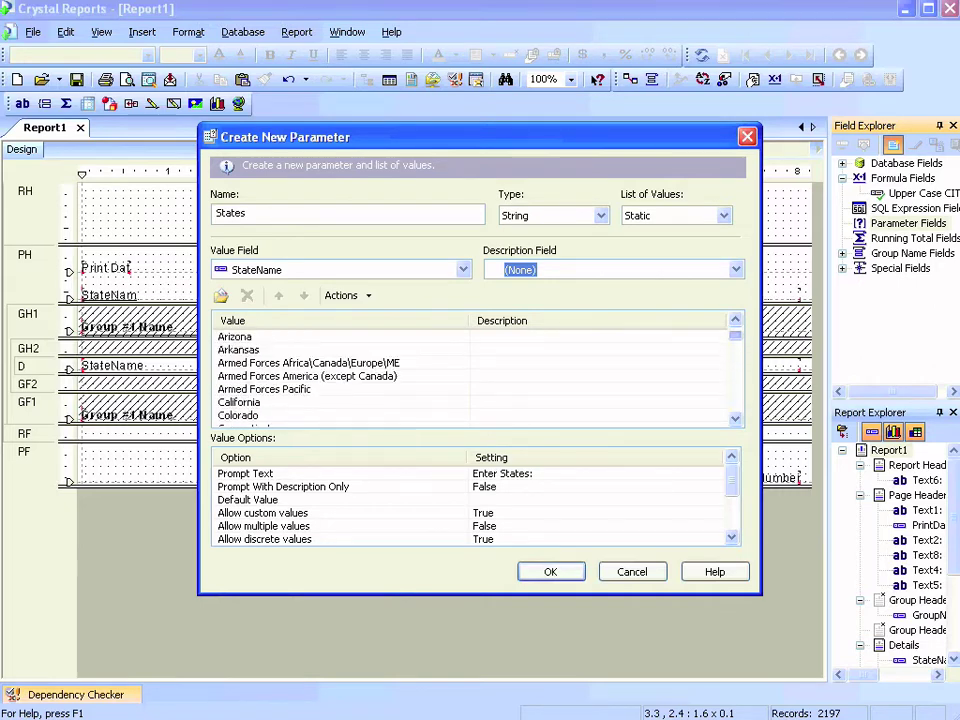
scroll(475, 375, up, 1)
click(550, 571)
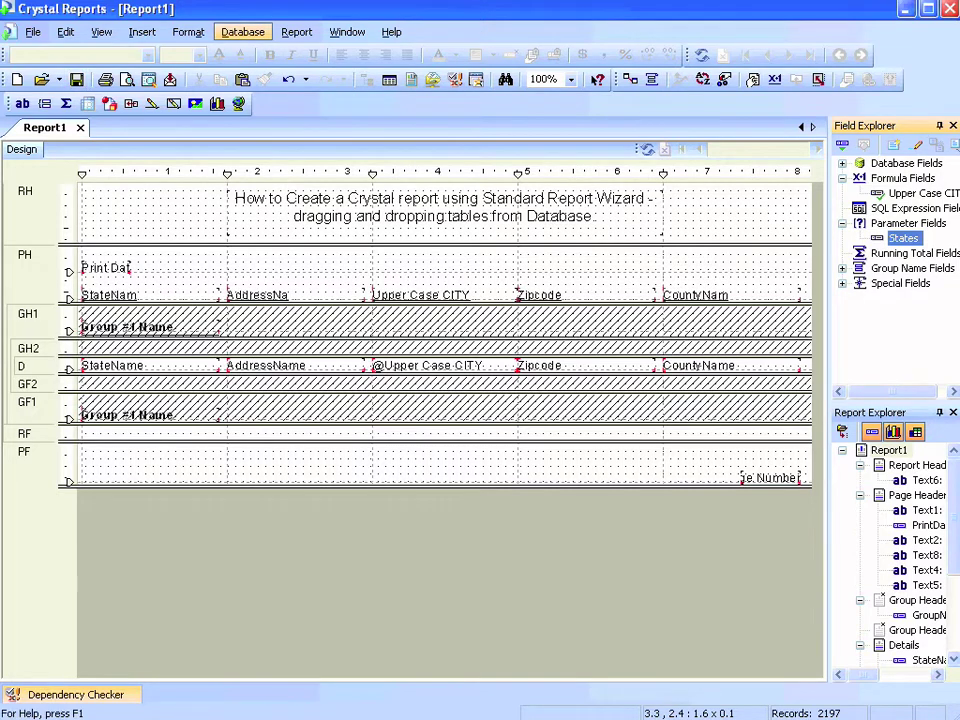
- Bring up the Selection Formulas options from the Report menu
click(296, 32)
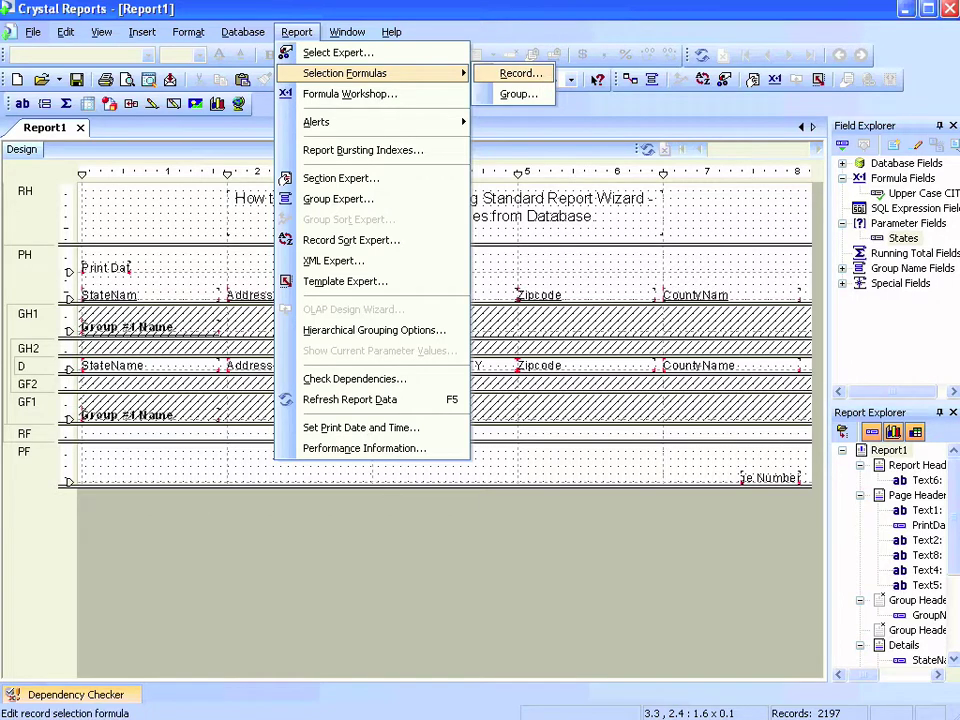
- Create a Select Expert filter on the CO_State.StateName field
key(Escape)
key(Escape)
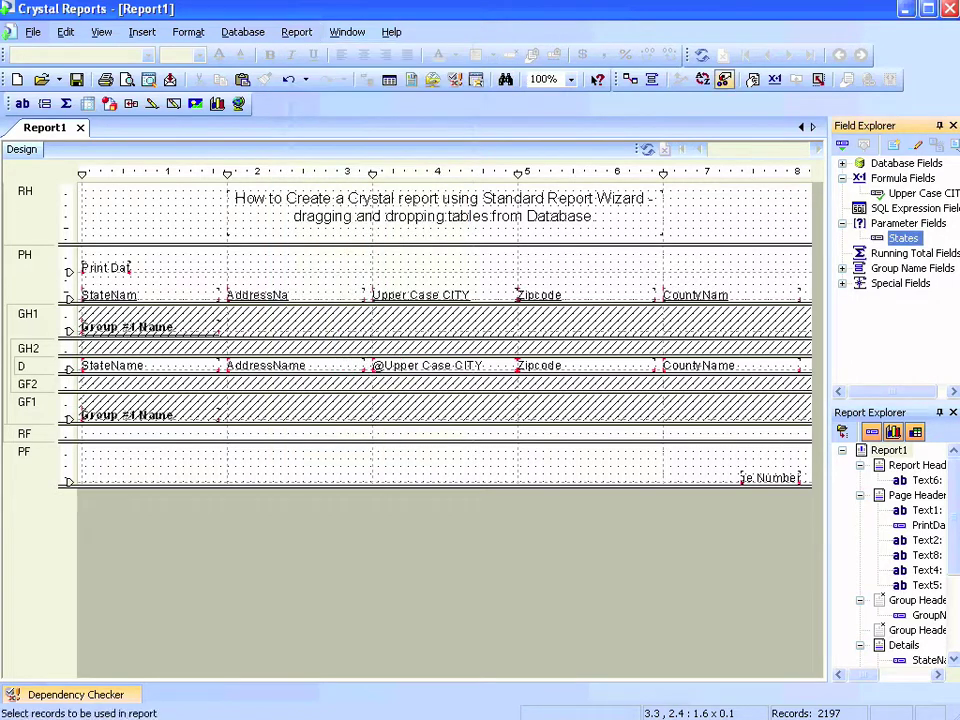
click(724, 79)
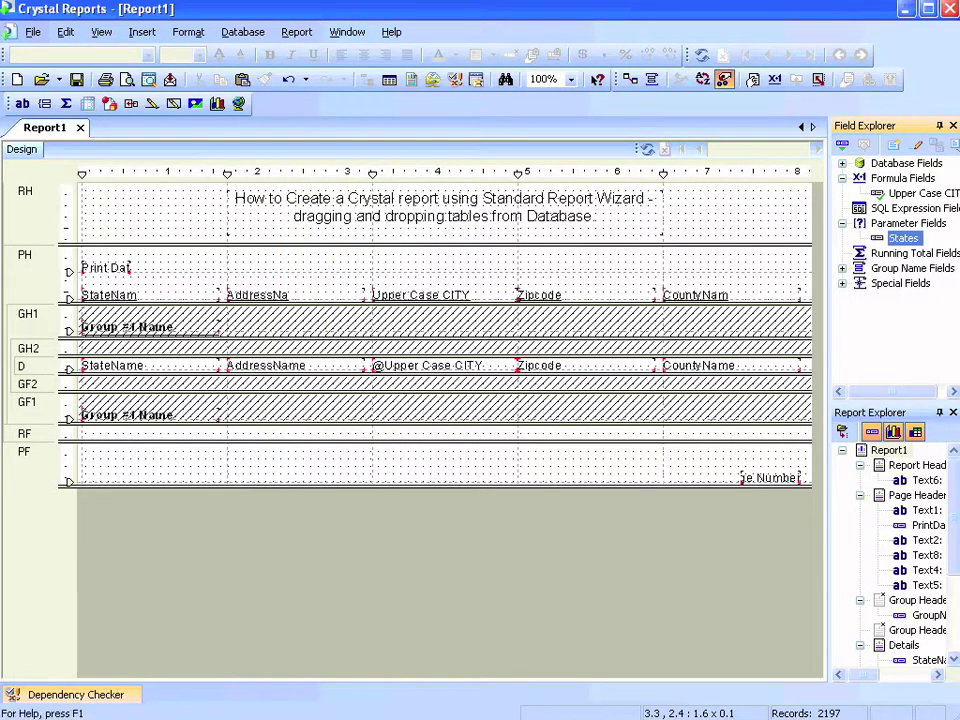
drag(700, 336, 284, 190)
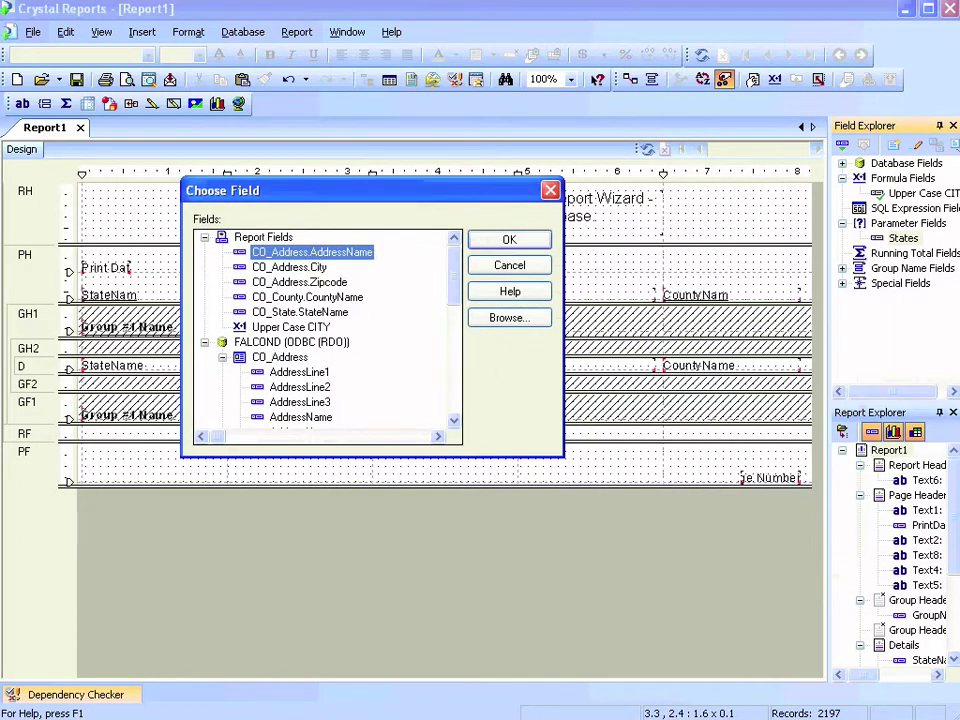
scroll(325, 330, down, 2)
scroll(325, 330, down, 6)
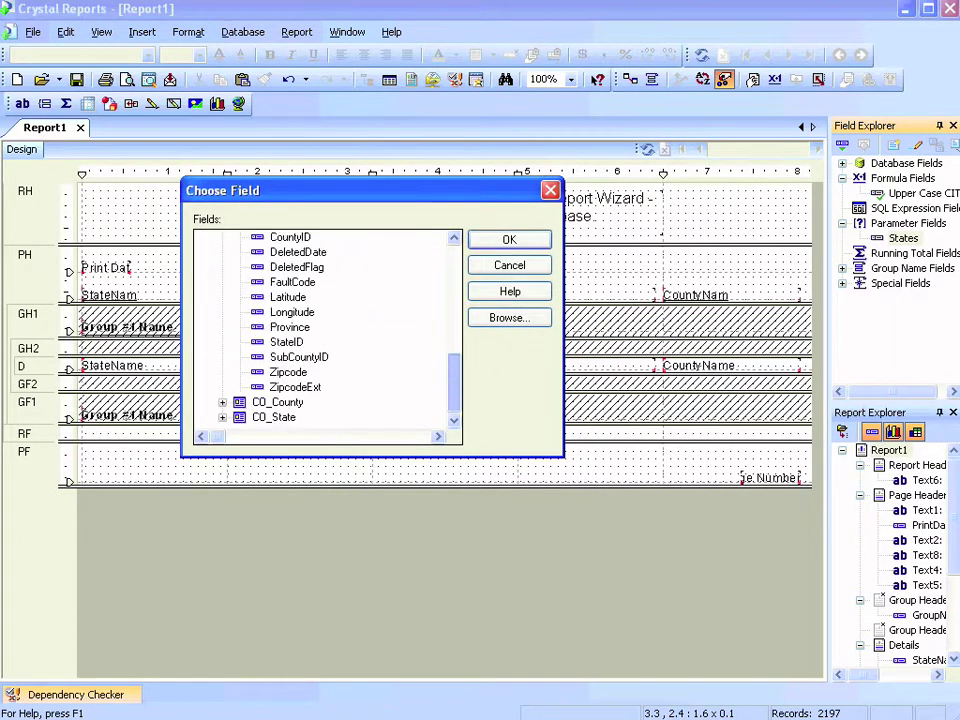
scroll(325, 330, up, 2)
scroll(325, 330, up, 6)
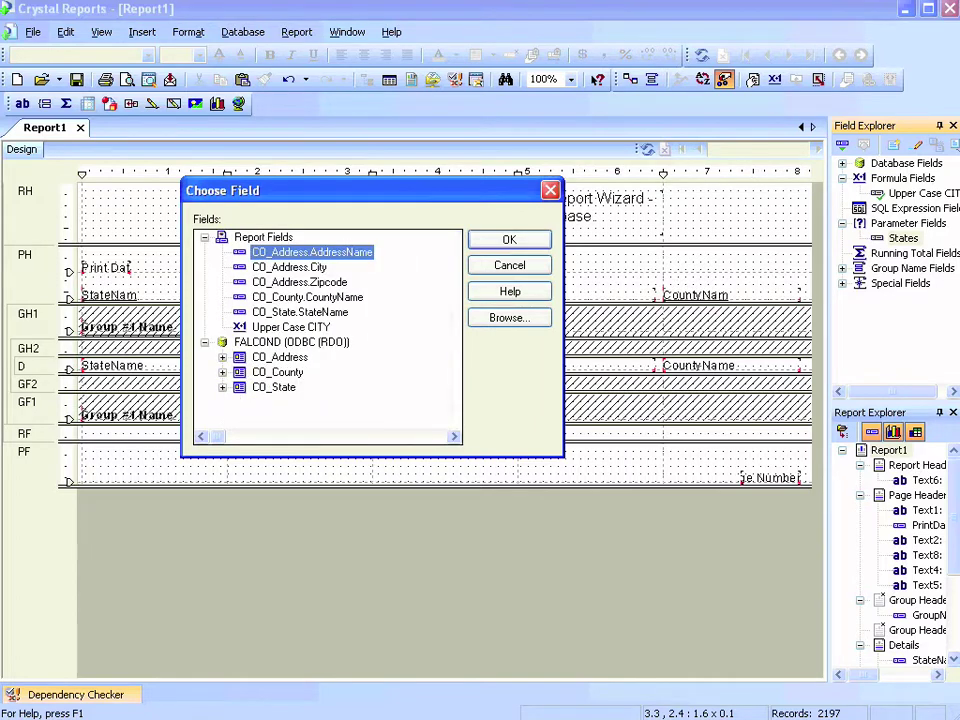
key(Down)
key(Down)
key(Down)
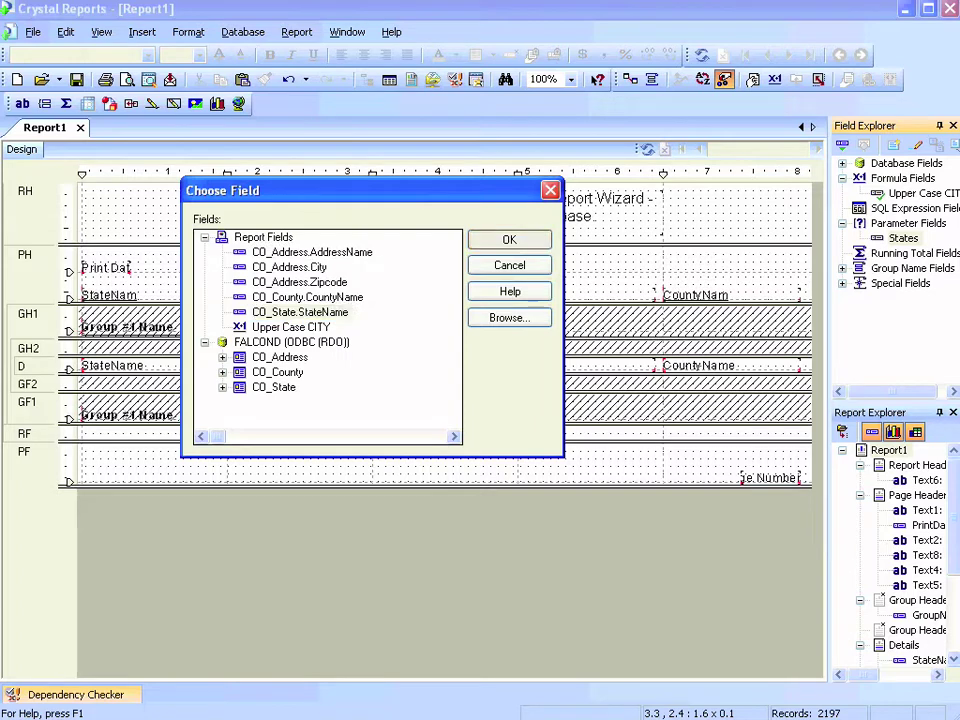
key(Return)
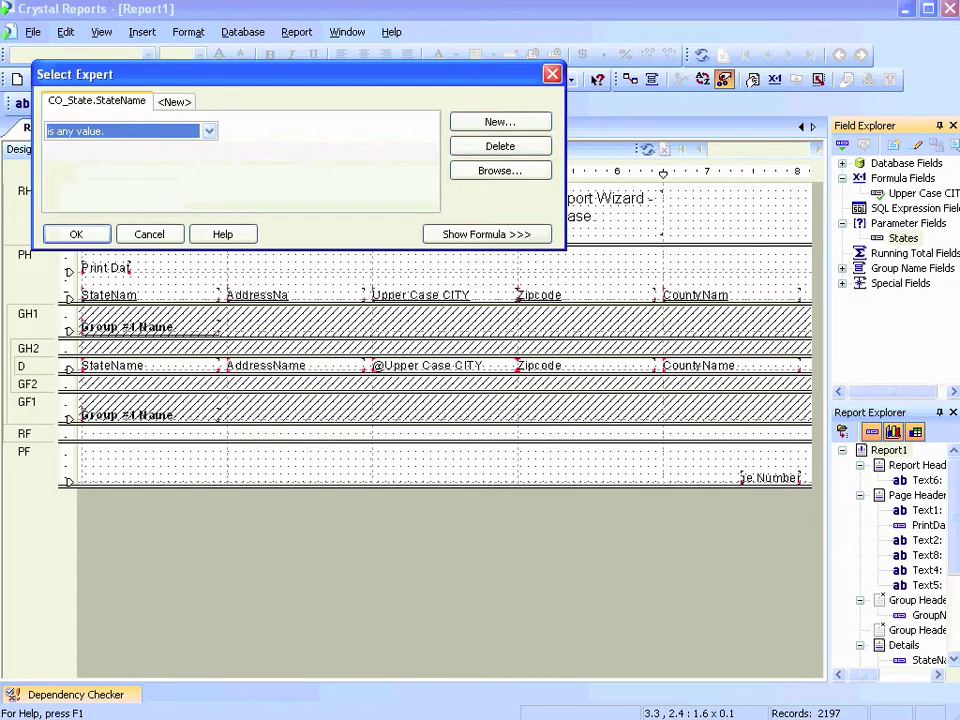
- Set the StateName filter's comparison to 'is equal to'
key(Down)
key(alt+Down)
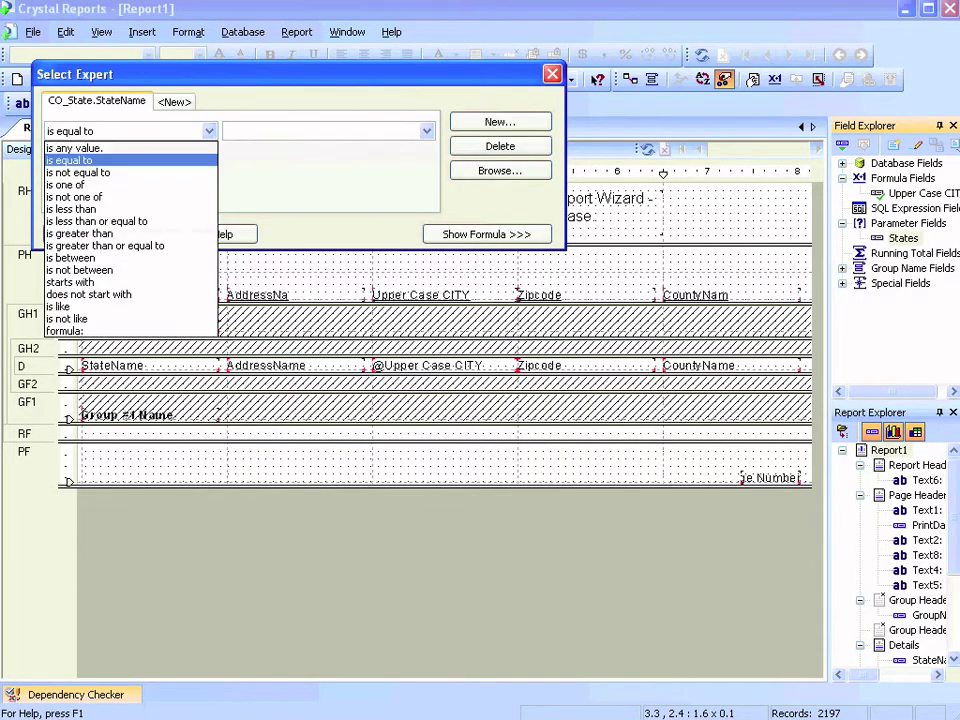
key(Down)
key(Down)
key(Up)
key(Up)
key(Up)
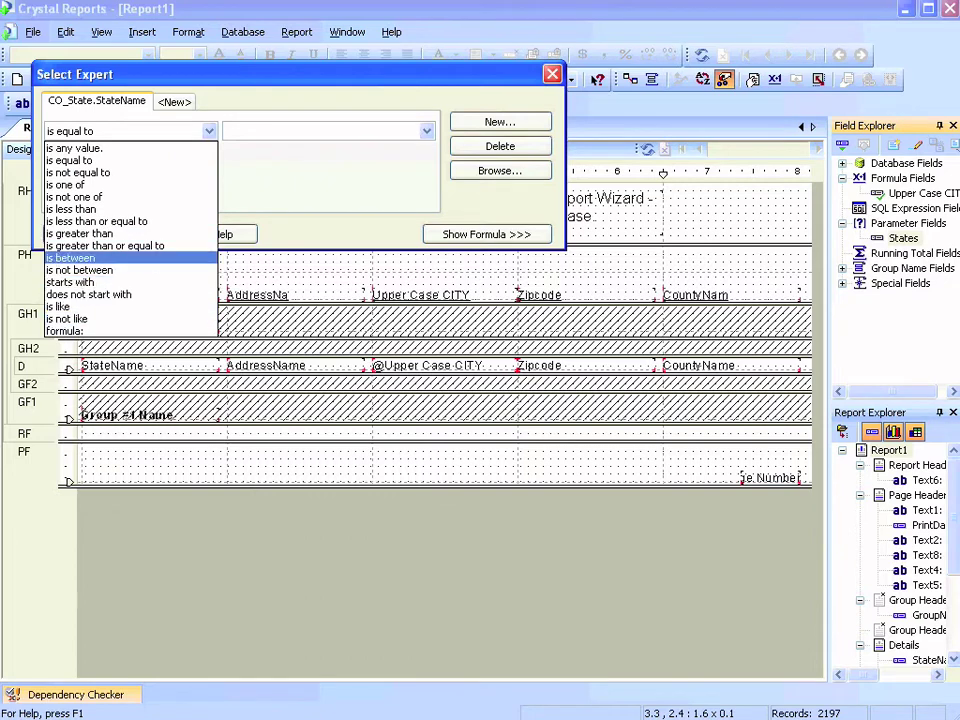
key(Up)
key(Up)
key(Up)
key(Down)
key(Return)
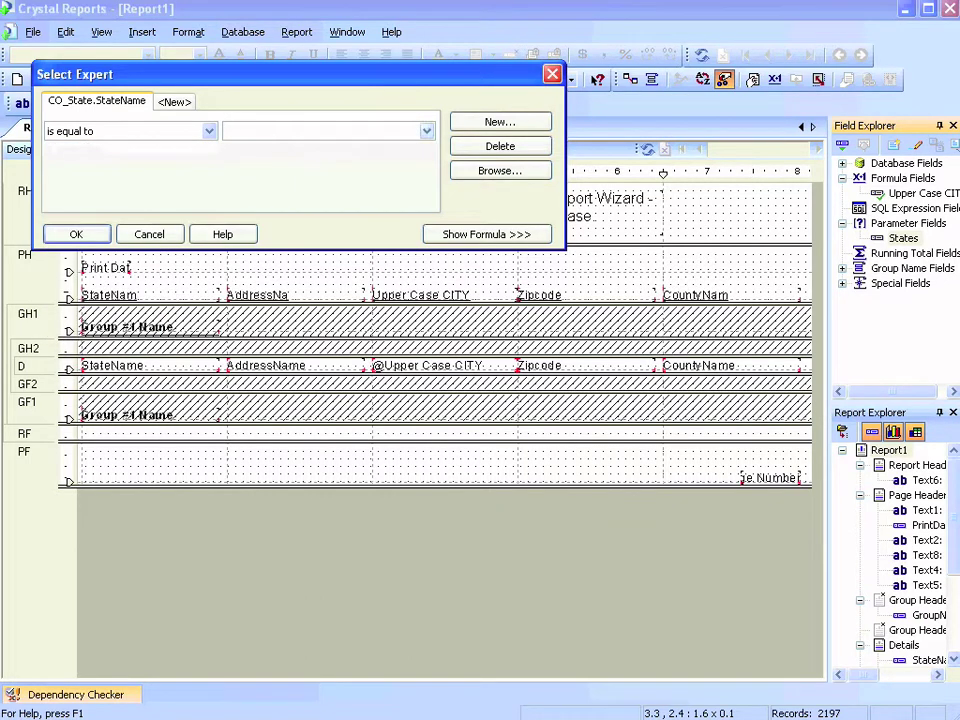
- Compare StateName against the {?States} parameter and apply the filter
key(Tab)
key(alt+Down)
key(Down)
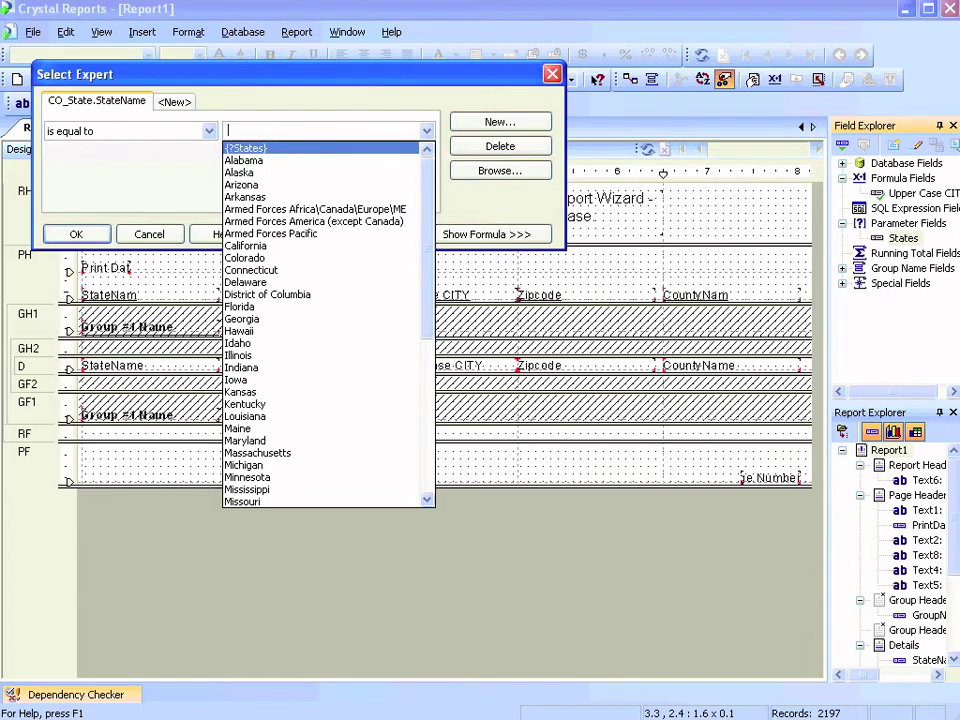
key(Down)
key(Down)
key(Up)
key(Up)
key(Return)
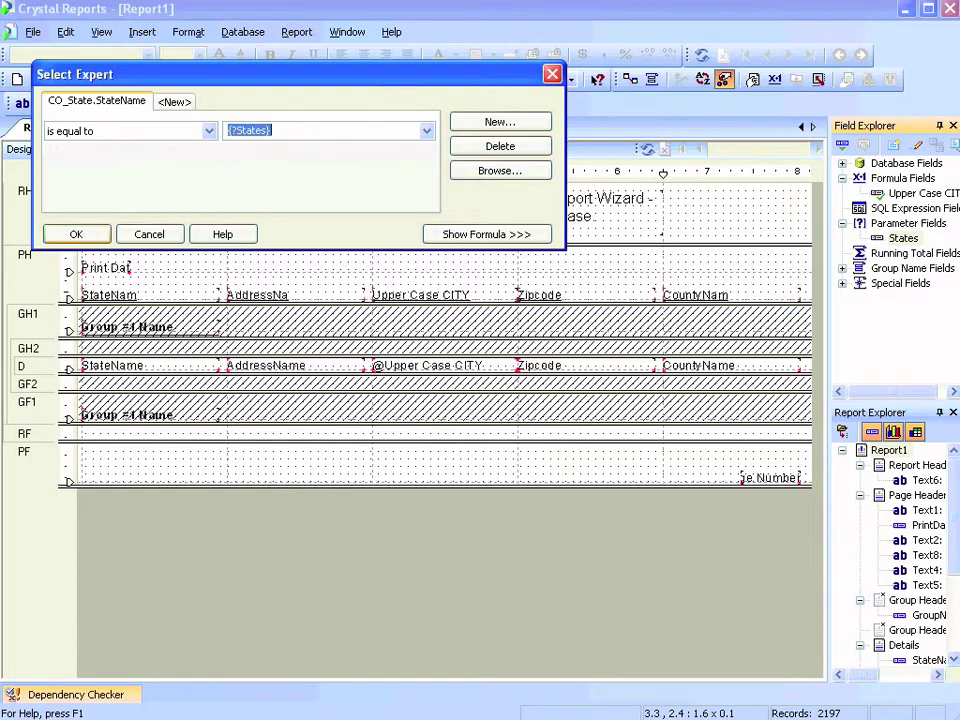
key(Return)
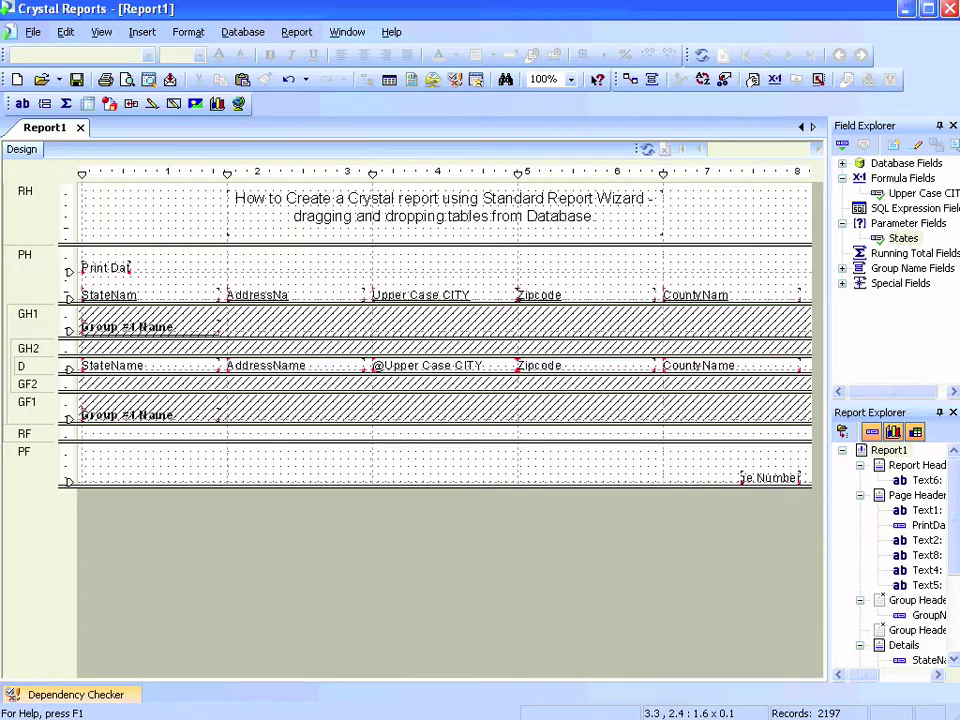
- Undo the StateName filter and open the record selection formula for editing
click(288, 79)
click(296, 32)
mouse_move(345, 73)
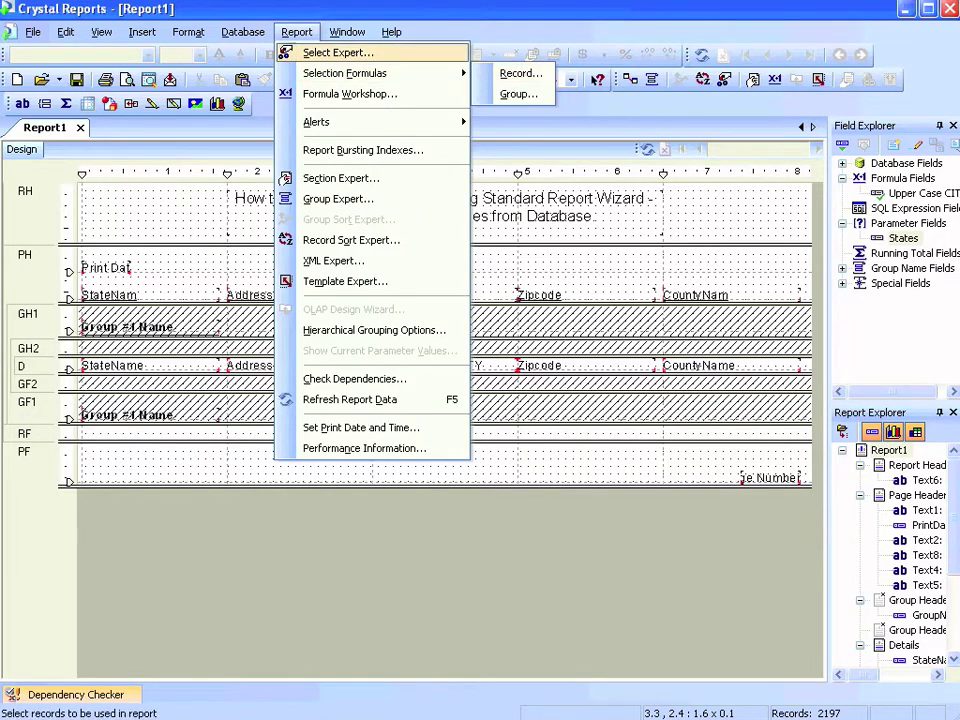
key(Return)
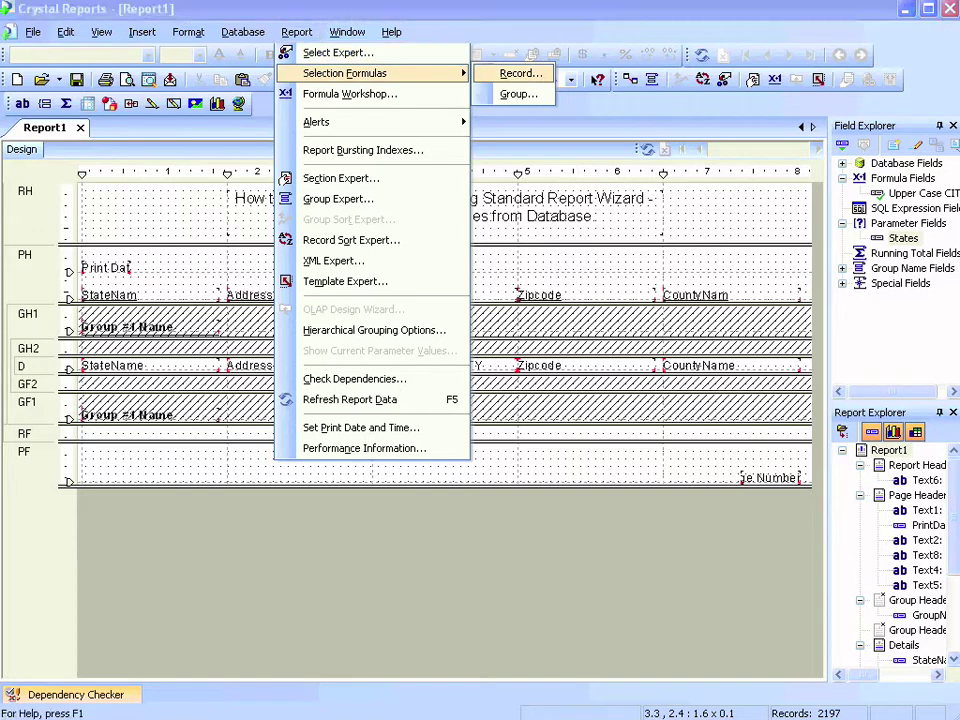
- Enter {CO_State.StateName} = {?States} above the commented-out formula
key(Return)
key(Return)
key(Return)
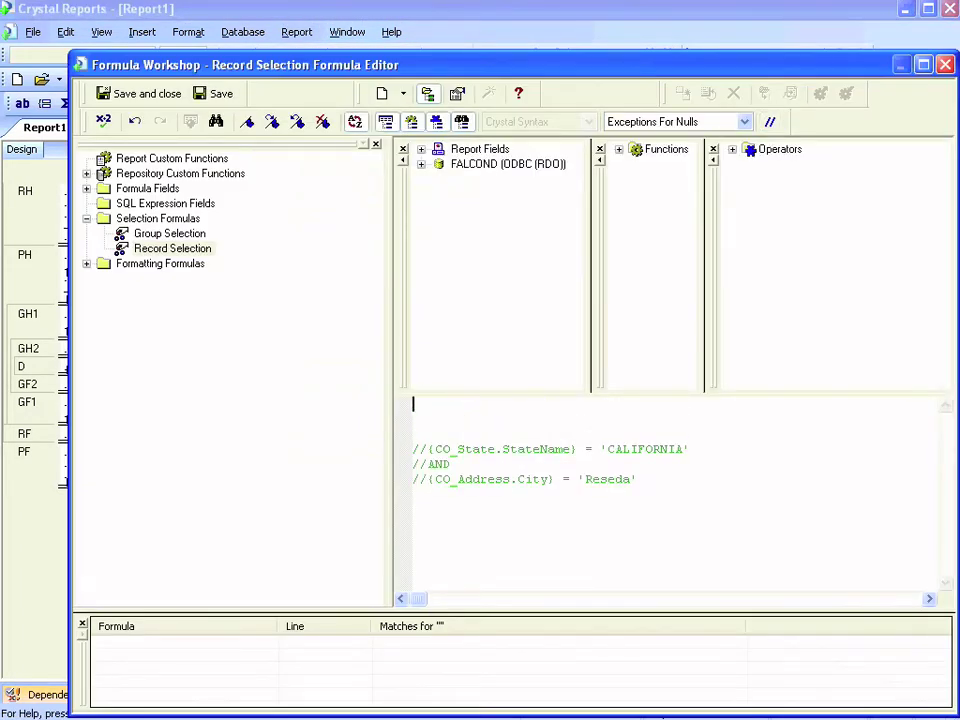
text({)
text(CO)
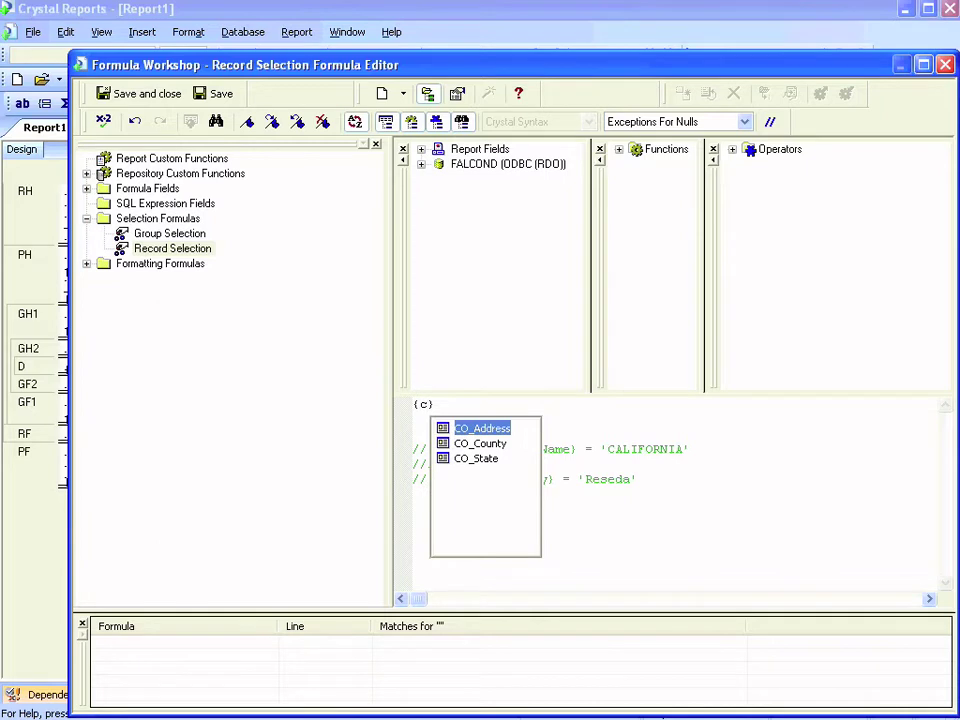
key(Down)
key(Down)
text(.Stat)
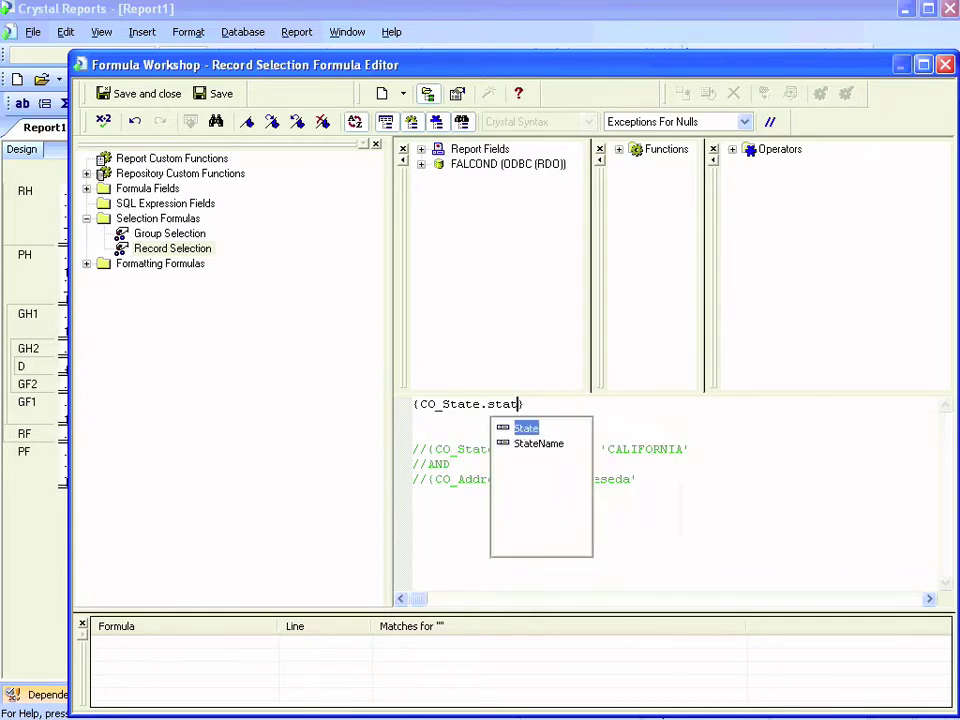
key(Down)
key(Return)
text(= )
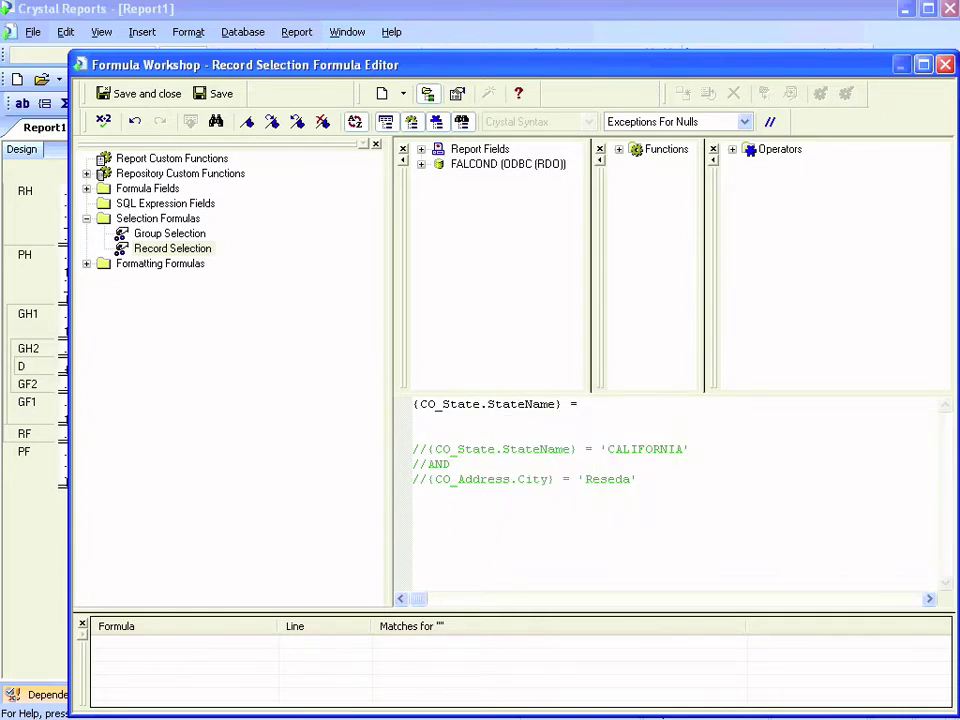
text({)
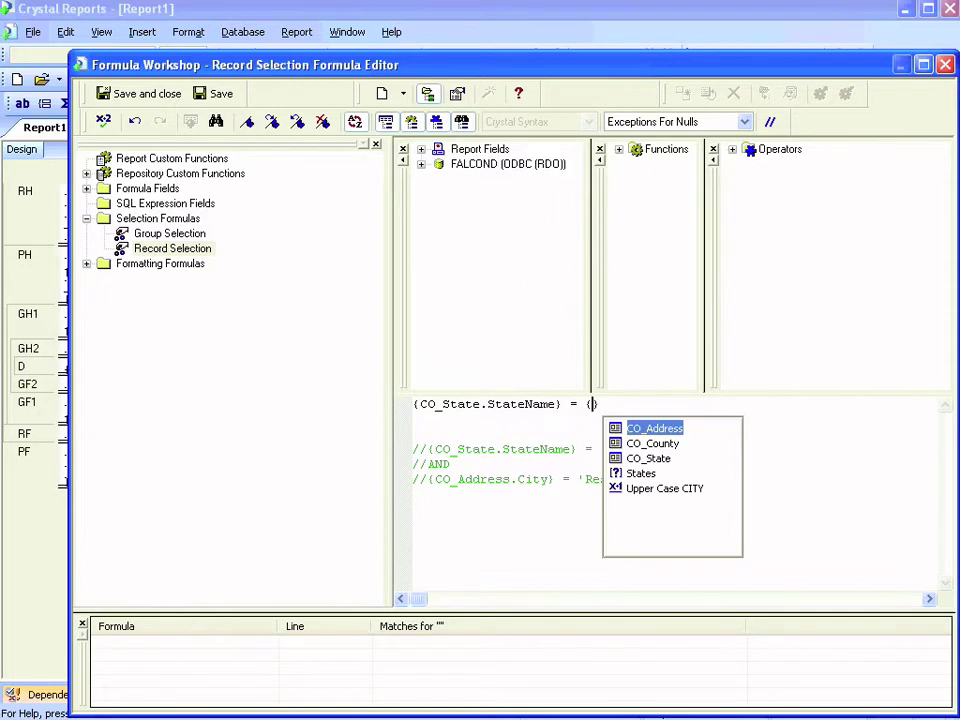
text(?)
key(Return)
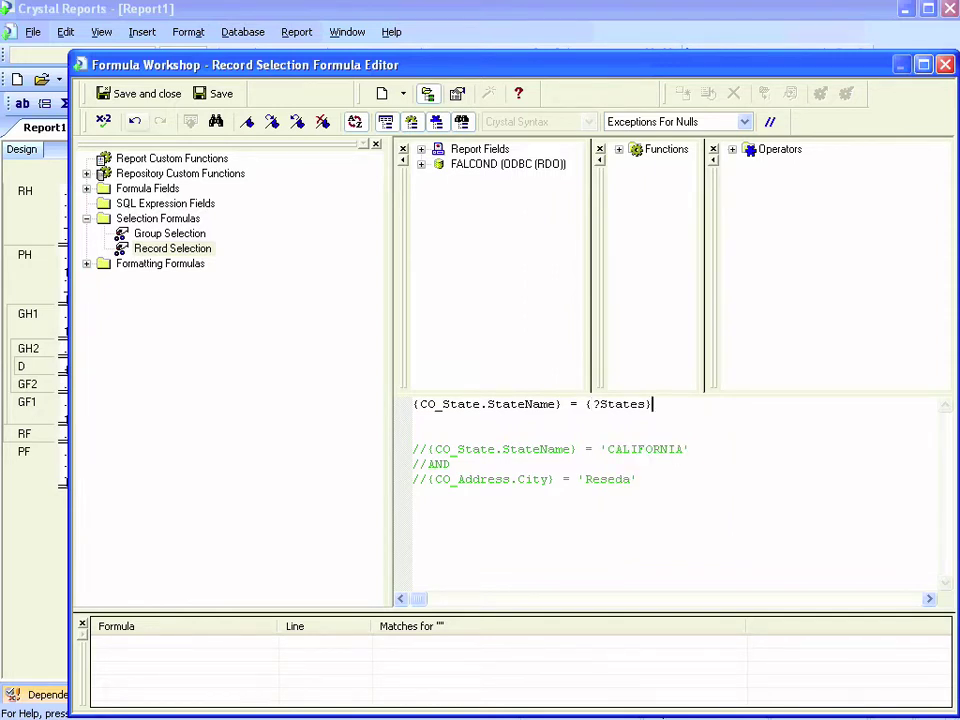
- Check the selection formula for errors, then save and close it
key(alt+c)
key(Return)
key(alt+F4)
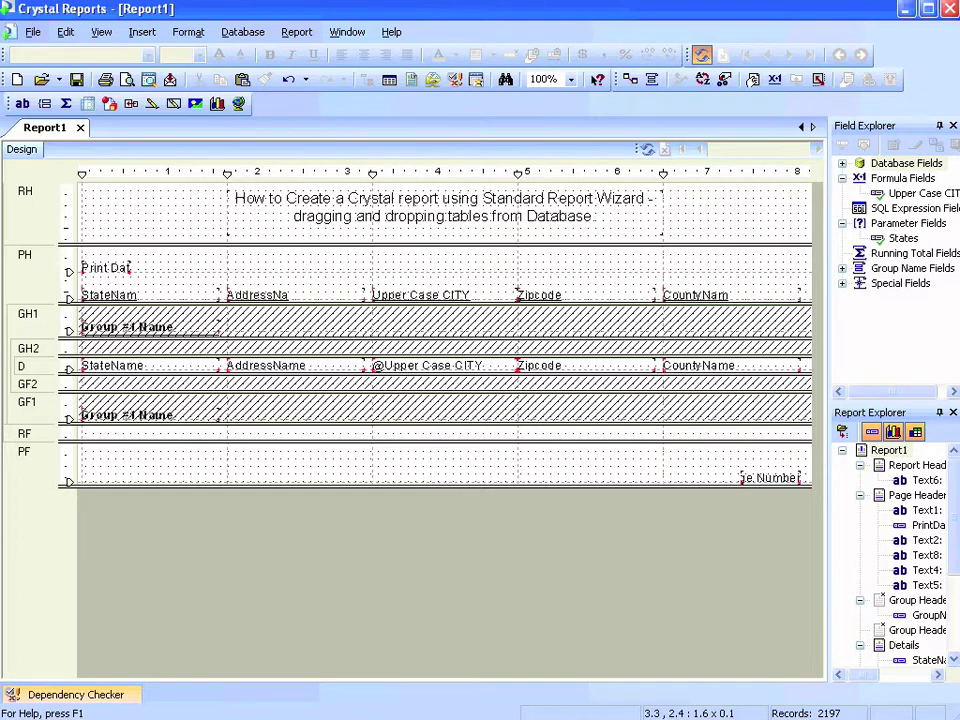
- Refresh the report and pick Arizona from the full States list to run it for Arizona
click(702, 55)
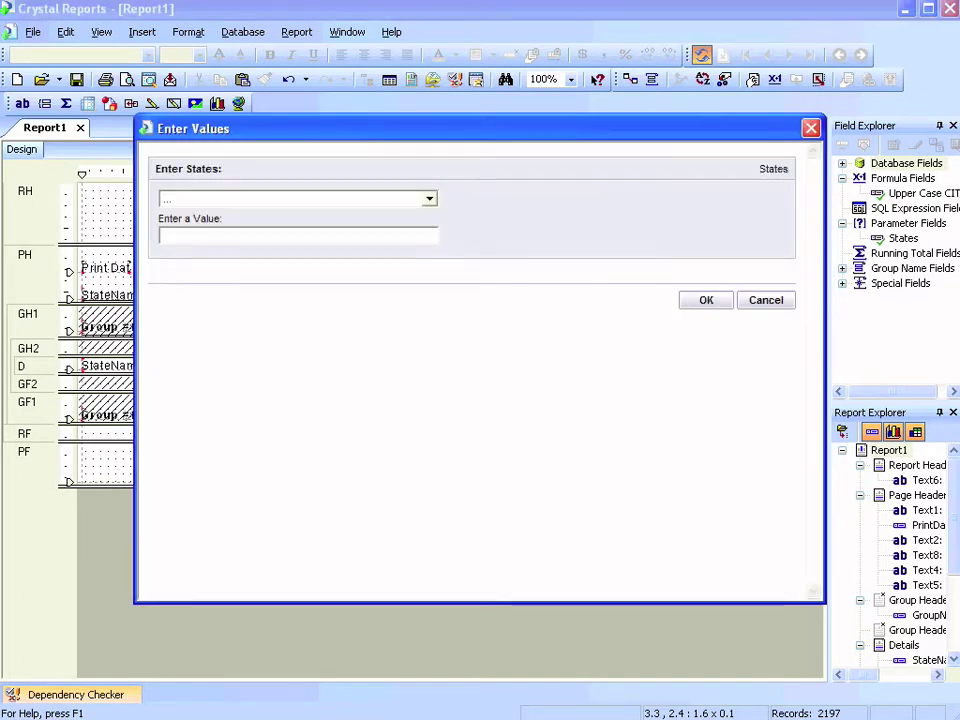
click(429, 198)
scroll(295, 405, down, 1)
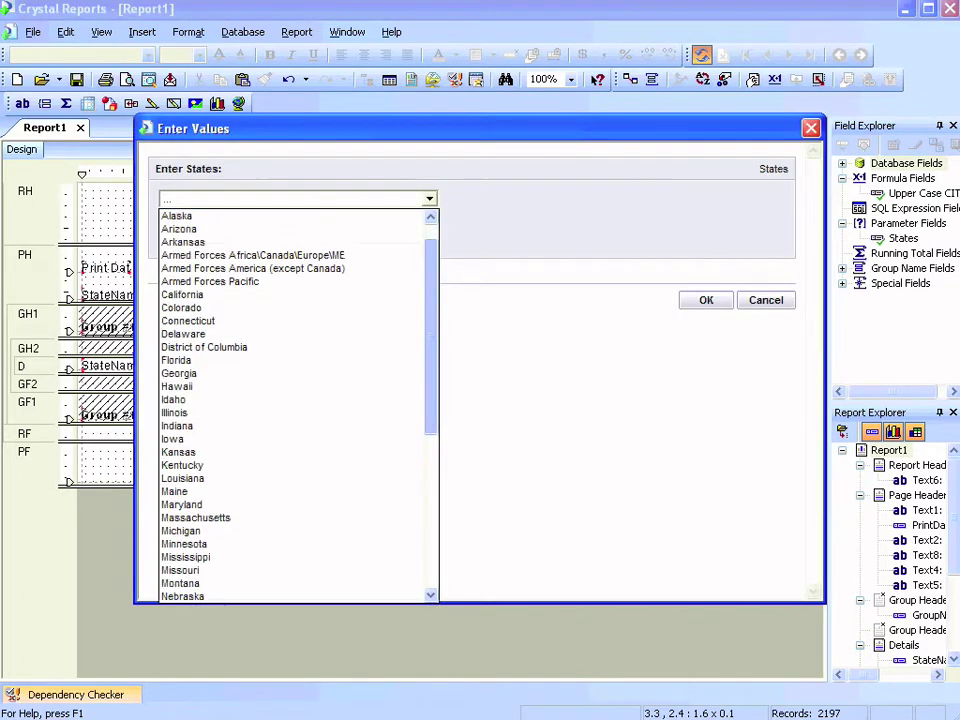
scroll(295, 405, down, 3)
scroll(295, 405, down, 3)
scroll(295, 405, down, 2)
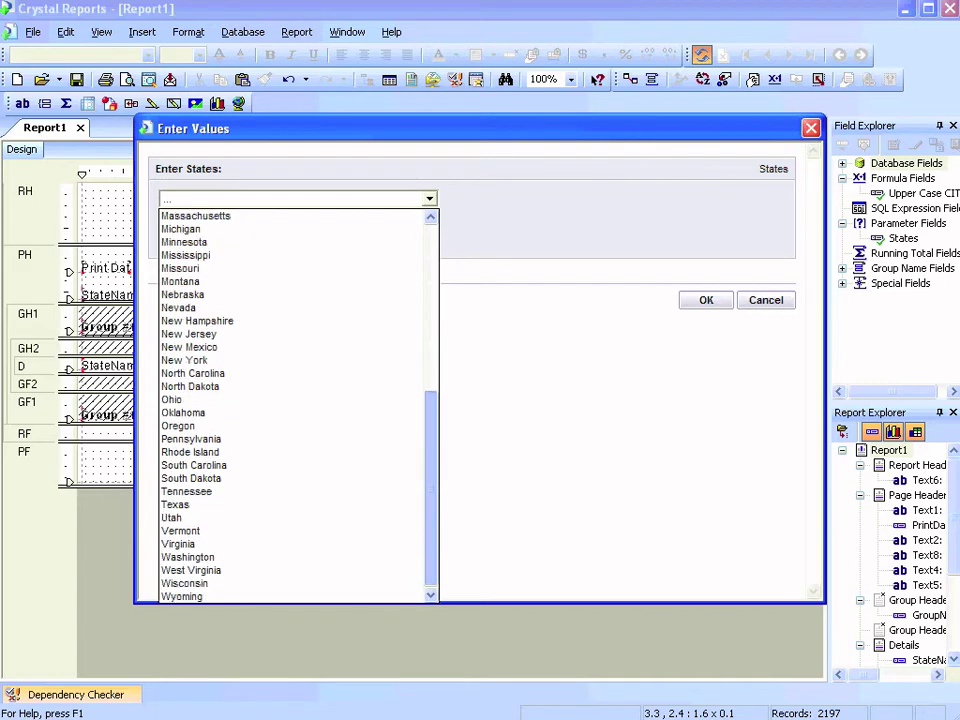
scroll(290, 405, up, 7)
scroll(290, 405, up, 2)
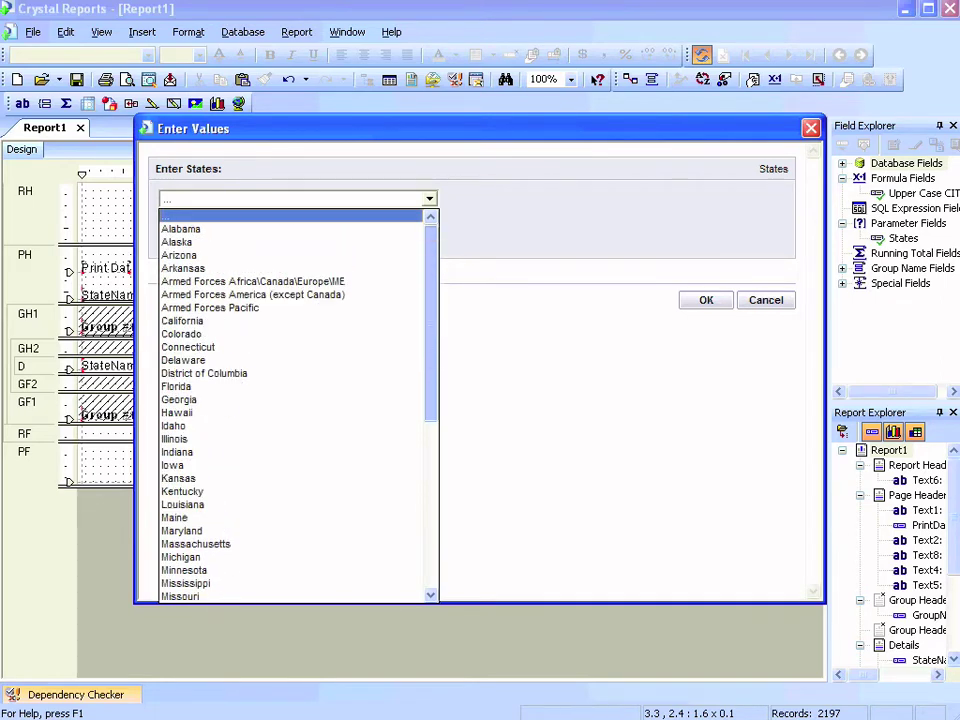
key(Down)
key(Return)
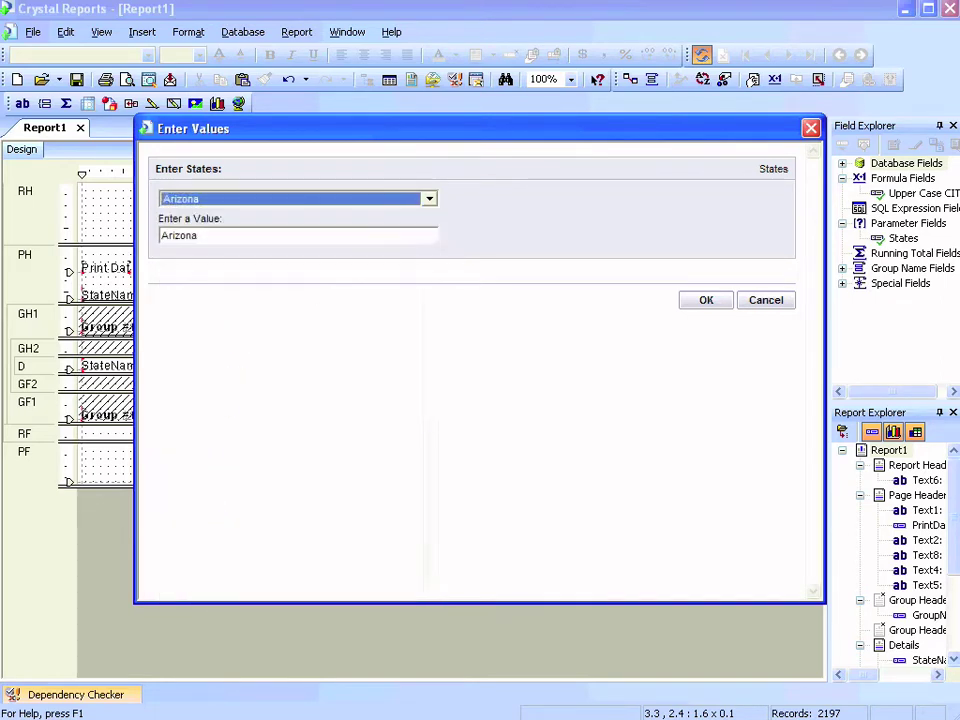
key(Return)
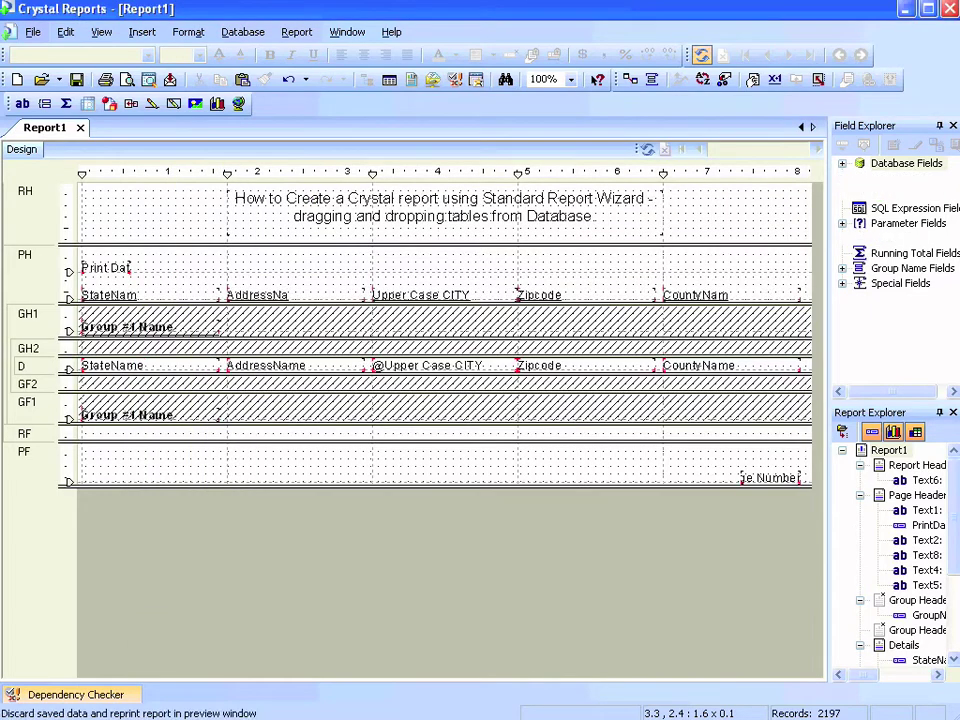